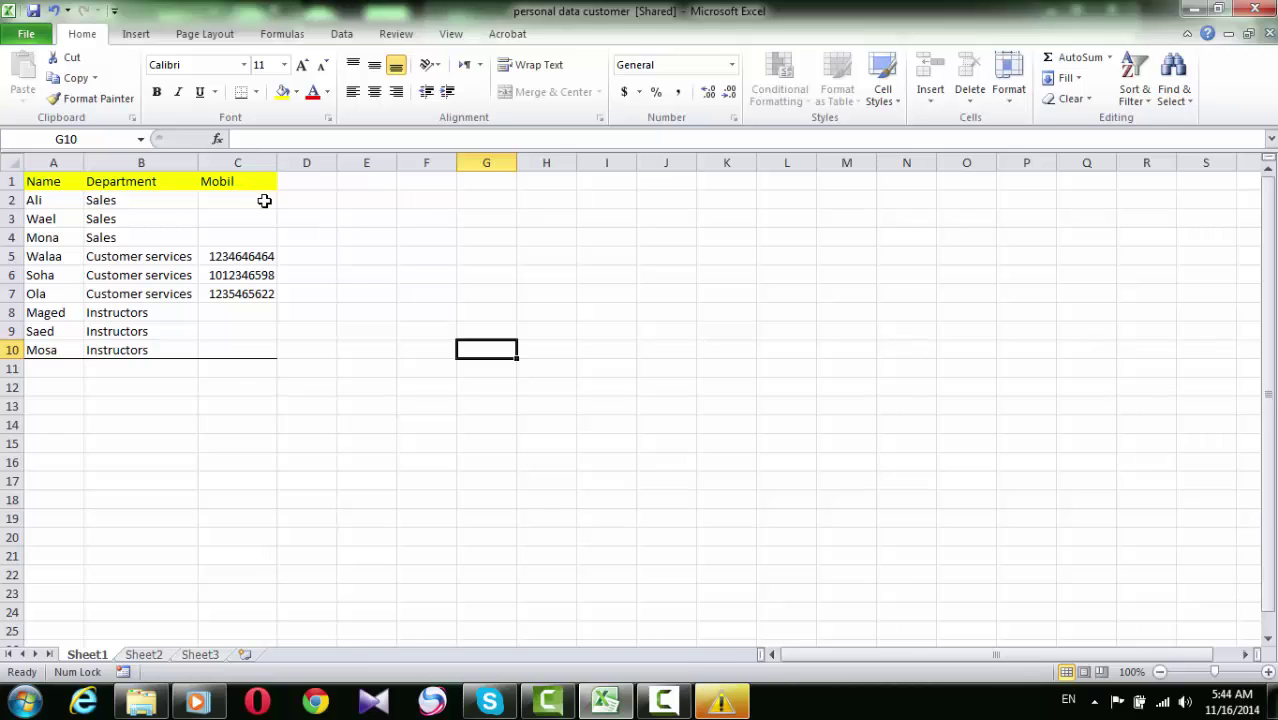
- Delete the data in A2:C6, then make the text in A7:C10 red
left_click_drag(264, 201, 50, 273)
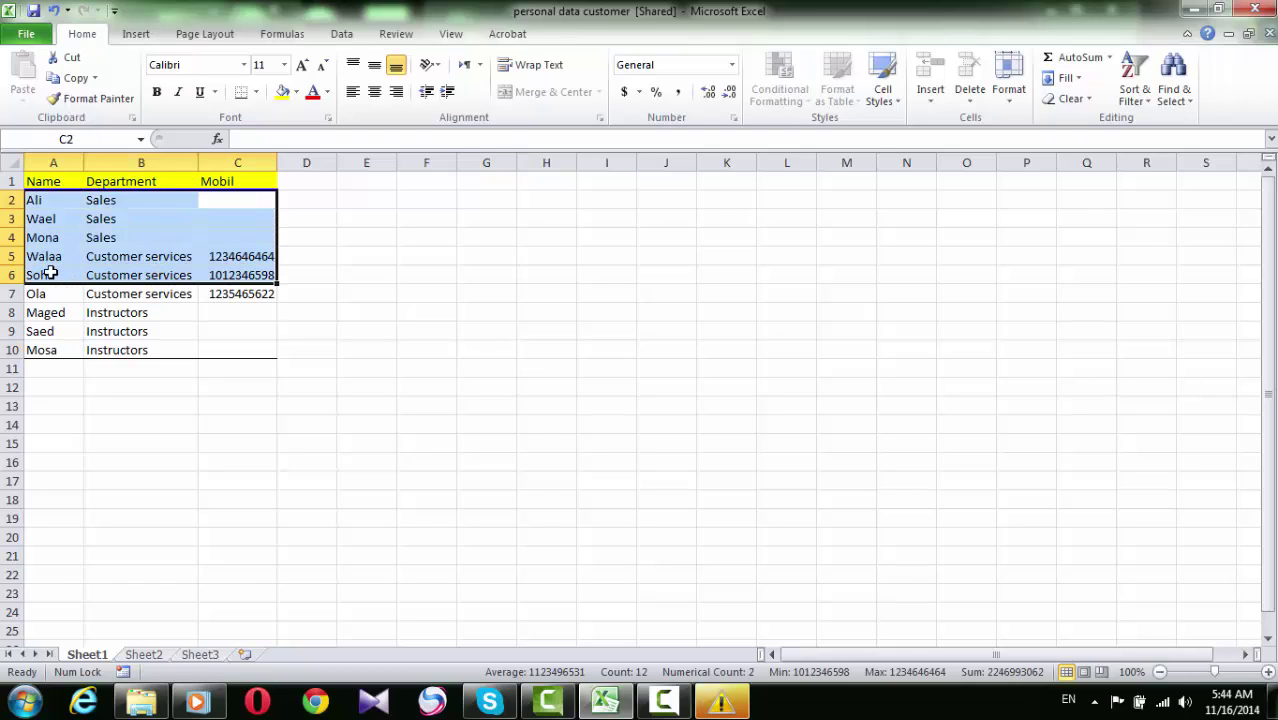
key("Delete")
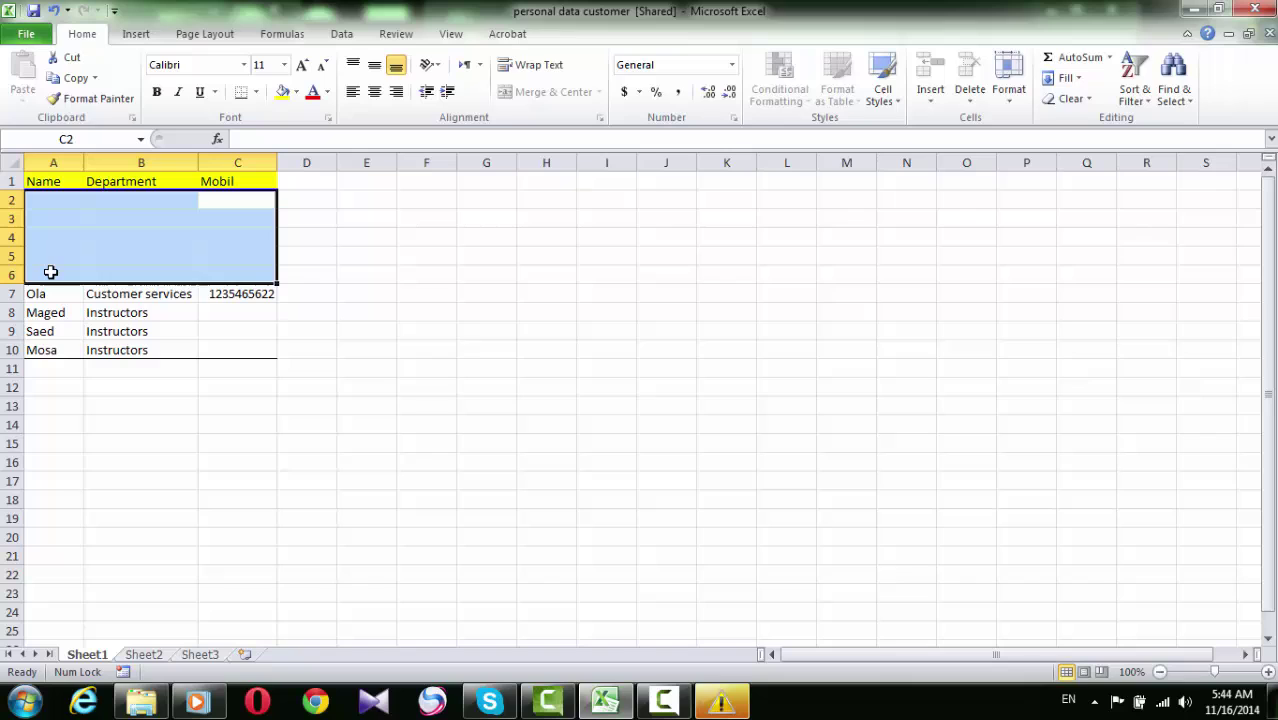
left_click(158, 312)
left_click_drag(40, 294, 251, 347)
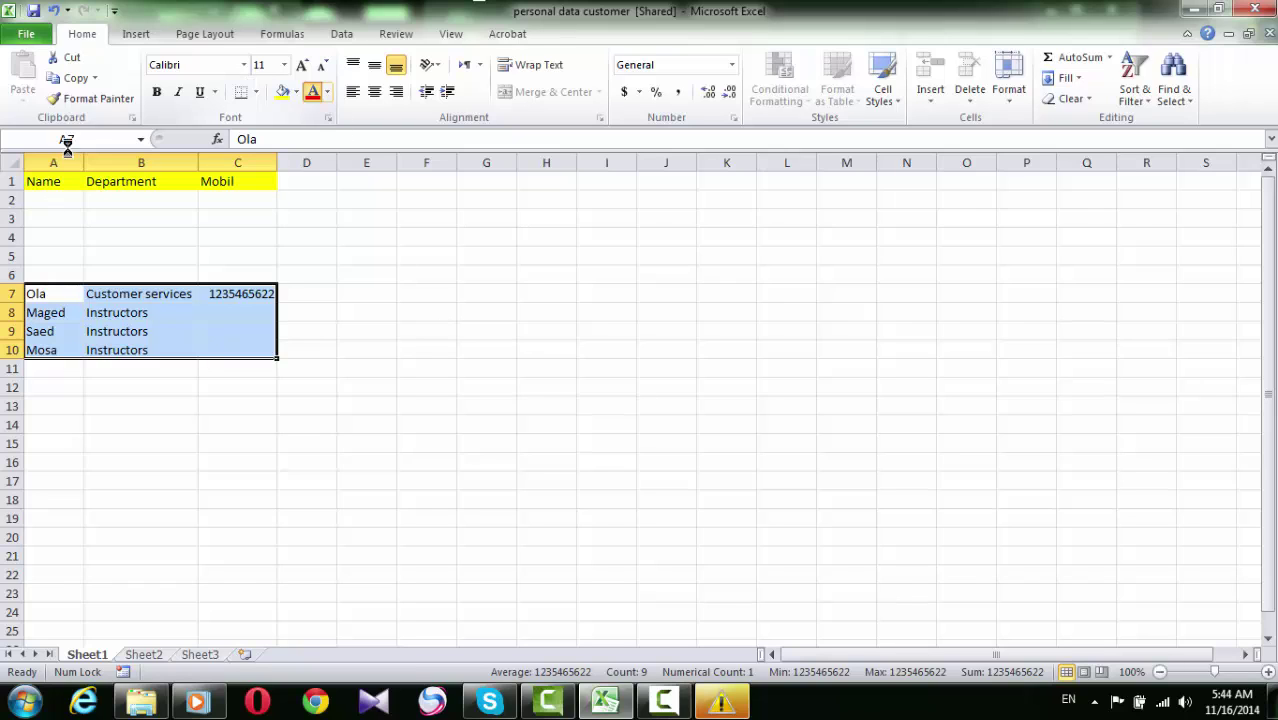
left_click(312, 92)
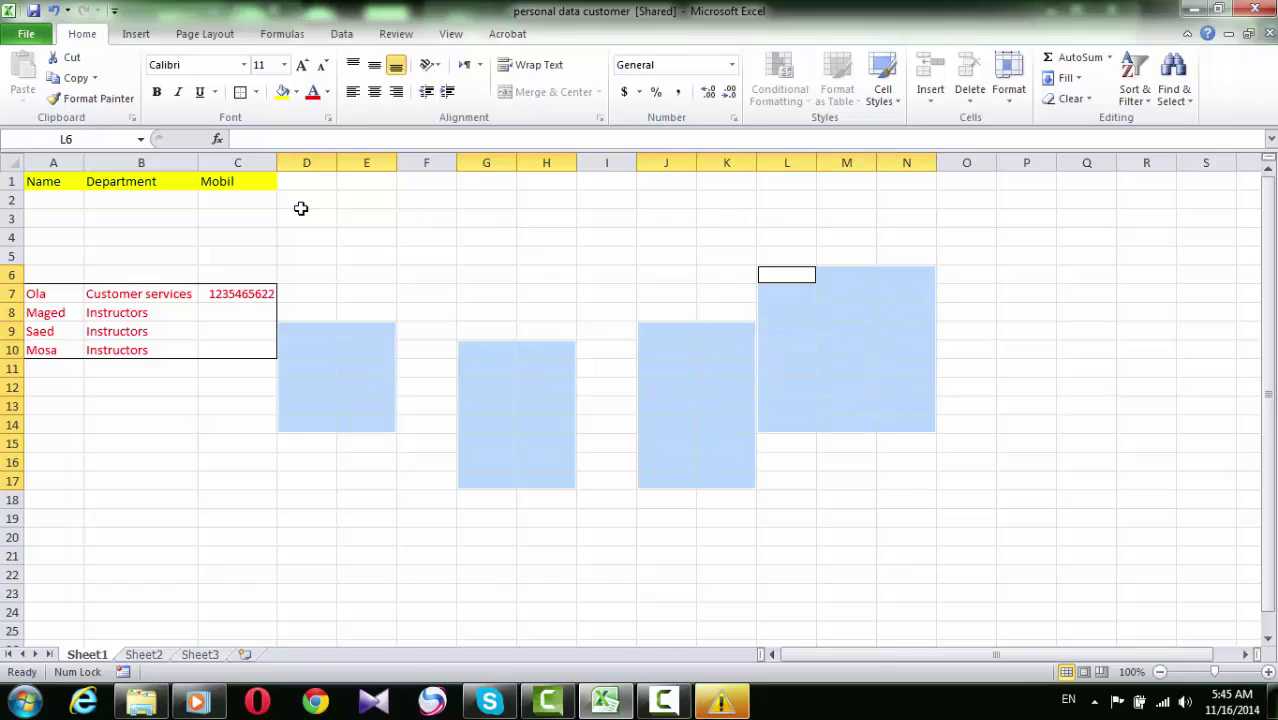
- Drop the selection at A2, move across the grid with Tab and arrow keys, ending on B8
left_click(50, 195)
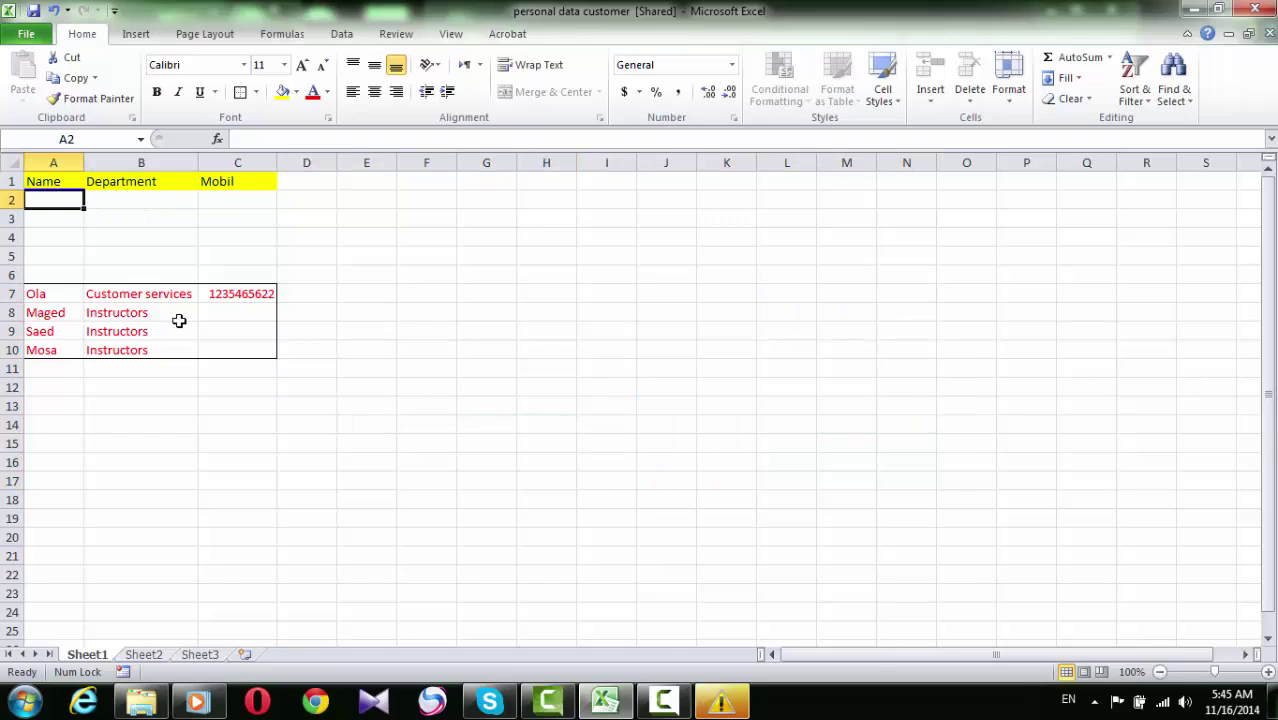
key("Tab")
key("Tab")
key("Tab")
key("Tab")
key("Tab")
key("Tab")
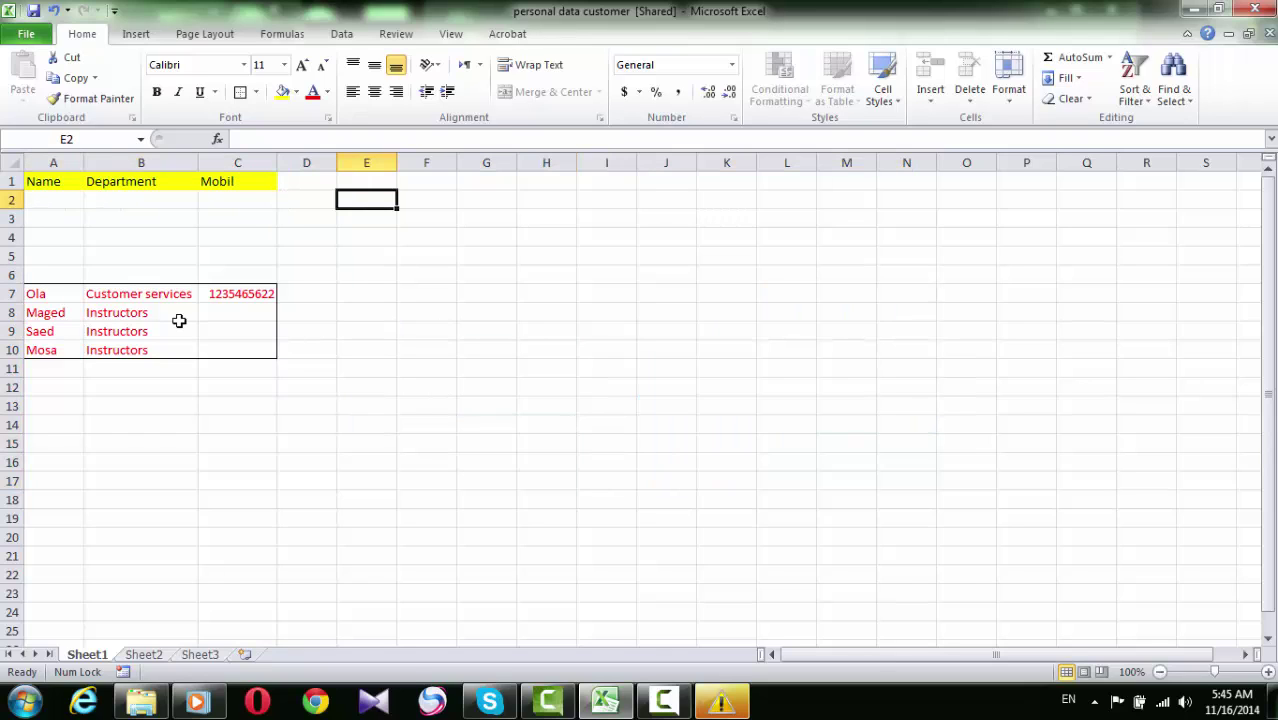
key("Tab")
key("Tab")
key("Tab")
key("Tab")
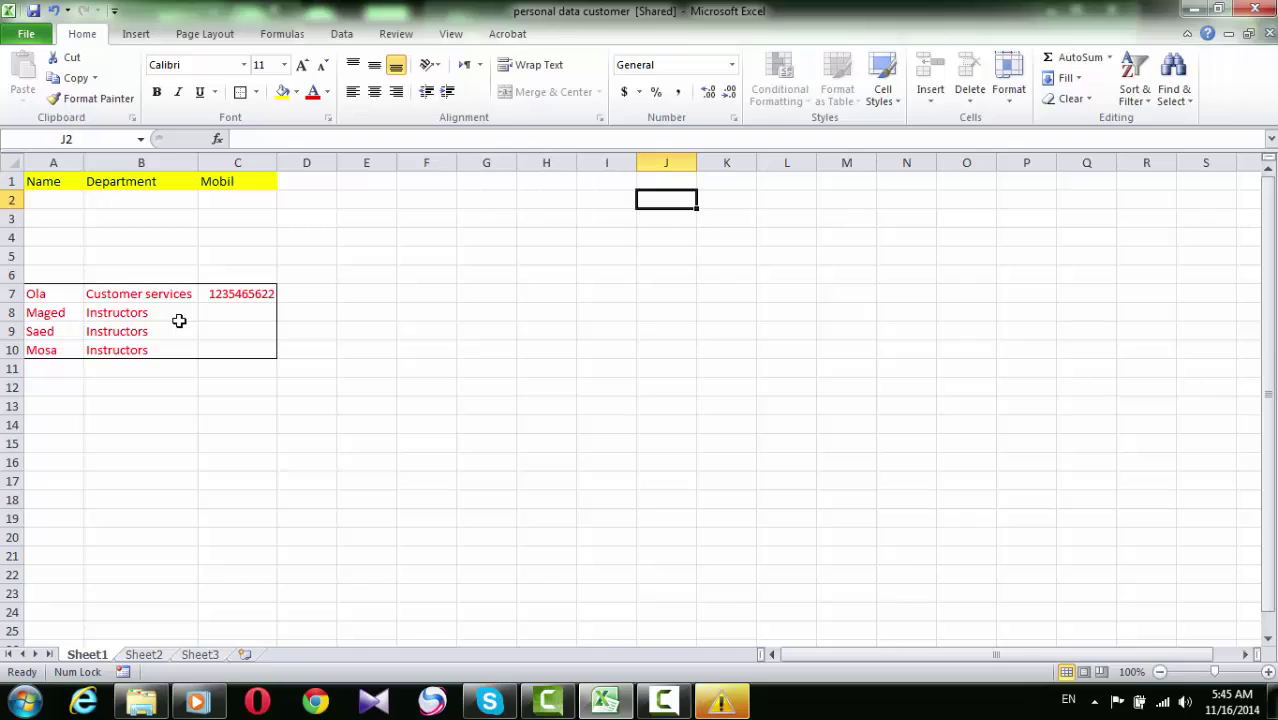
key("Down")
key("Down")
key("Down")
key("Down")
key("Down")
key("Down")
key("Down")
key("Down")
key("Down")
key("Down")
key("Right")
key("Right")
key("Right")
key("Right")
key("Right")
key("Right")
key("Right")
key("Right")
left_click(179, 320)
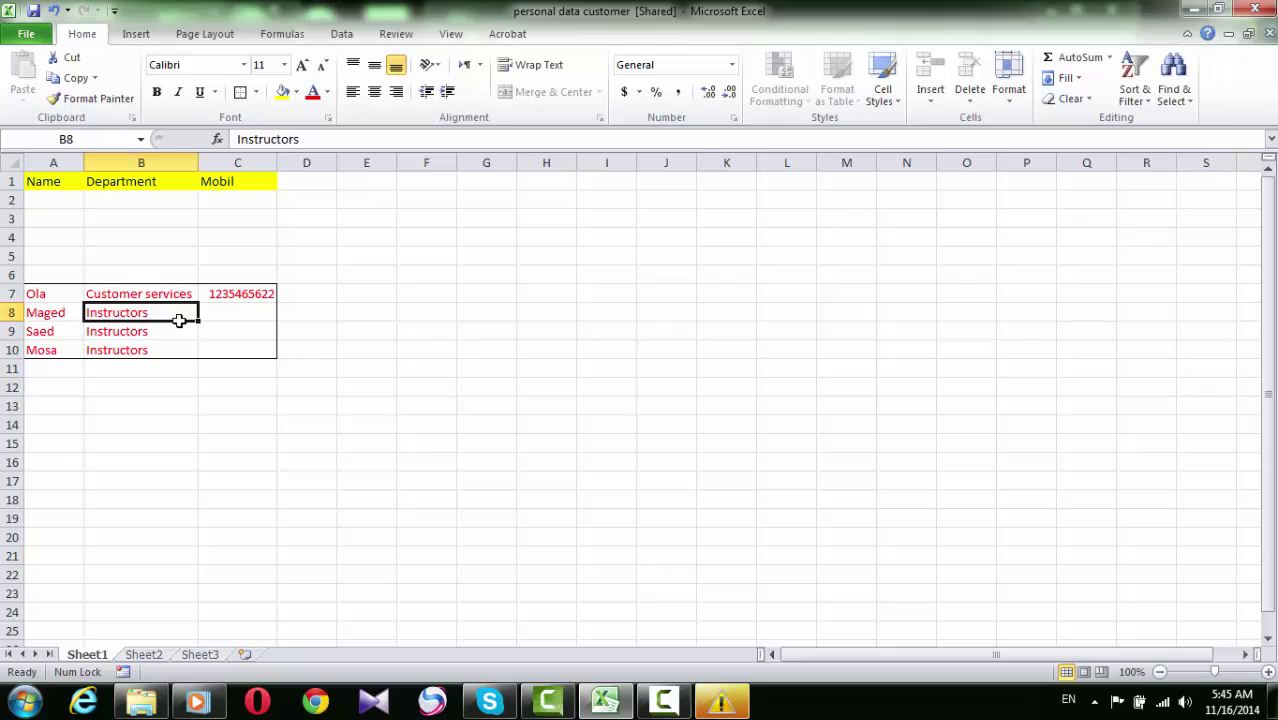
- Select cells C7, E2, I9, E15 and B16 in turn
left_click(246, 296)
left_click(372, 204)
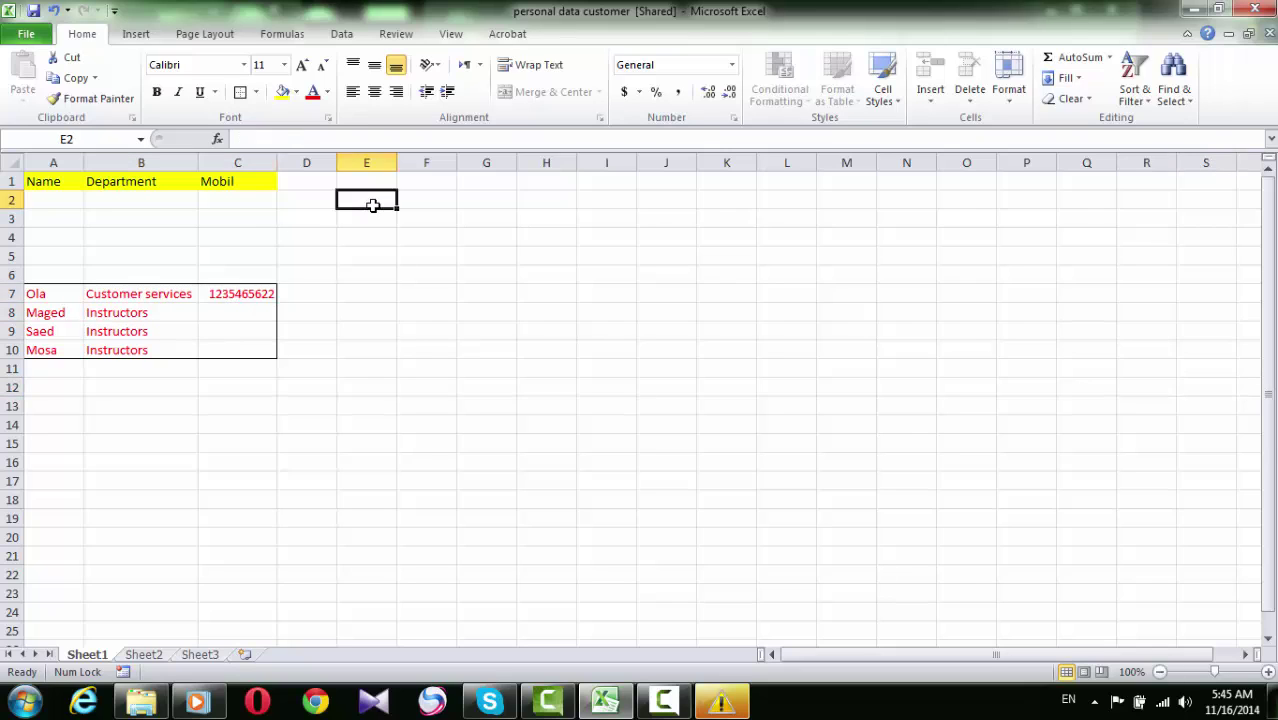
left_click(597, 340)
left_click(358, 445)
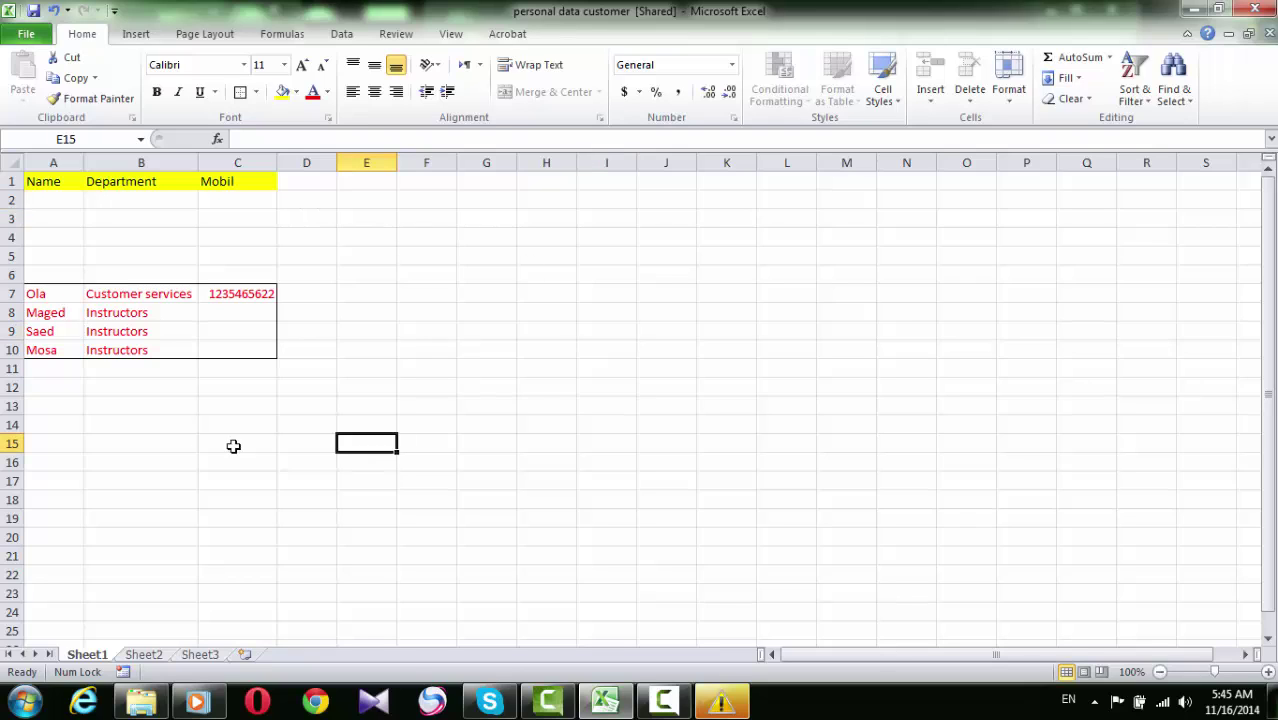
left_click(168, 458)
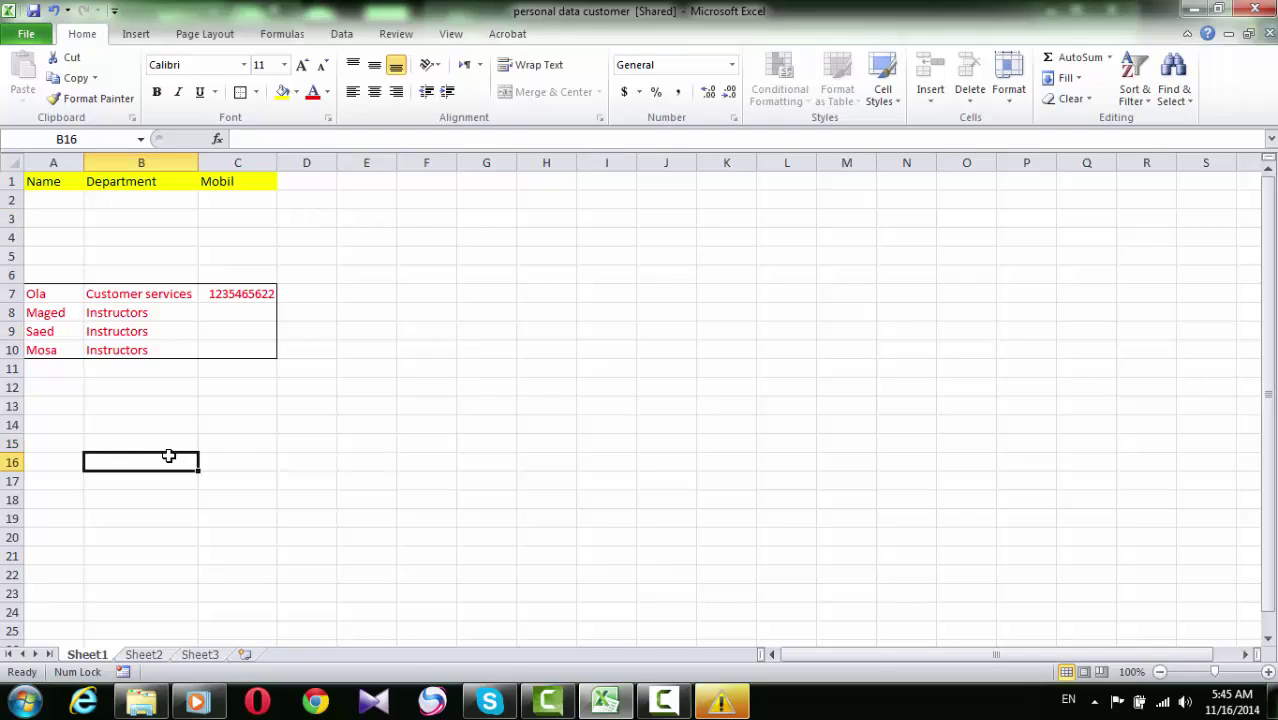
- Jump to G5 via the Name Box, then to A1 and to the last used cell C10
left_click(80, 141)
type("g5")
key("Return")
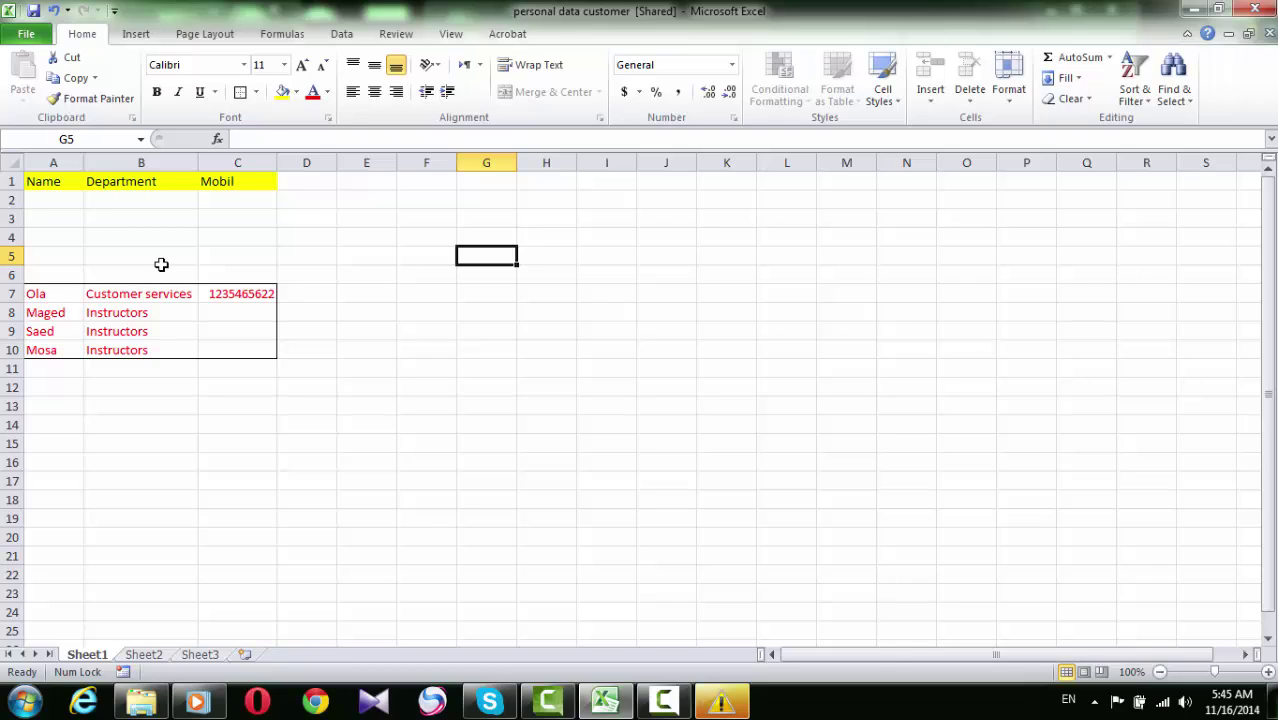
key("ctrl+Home")
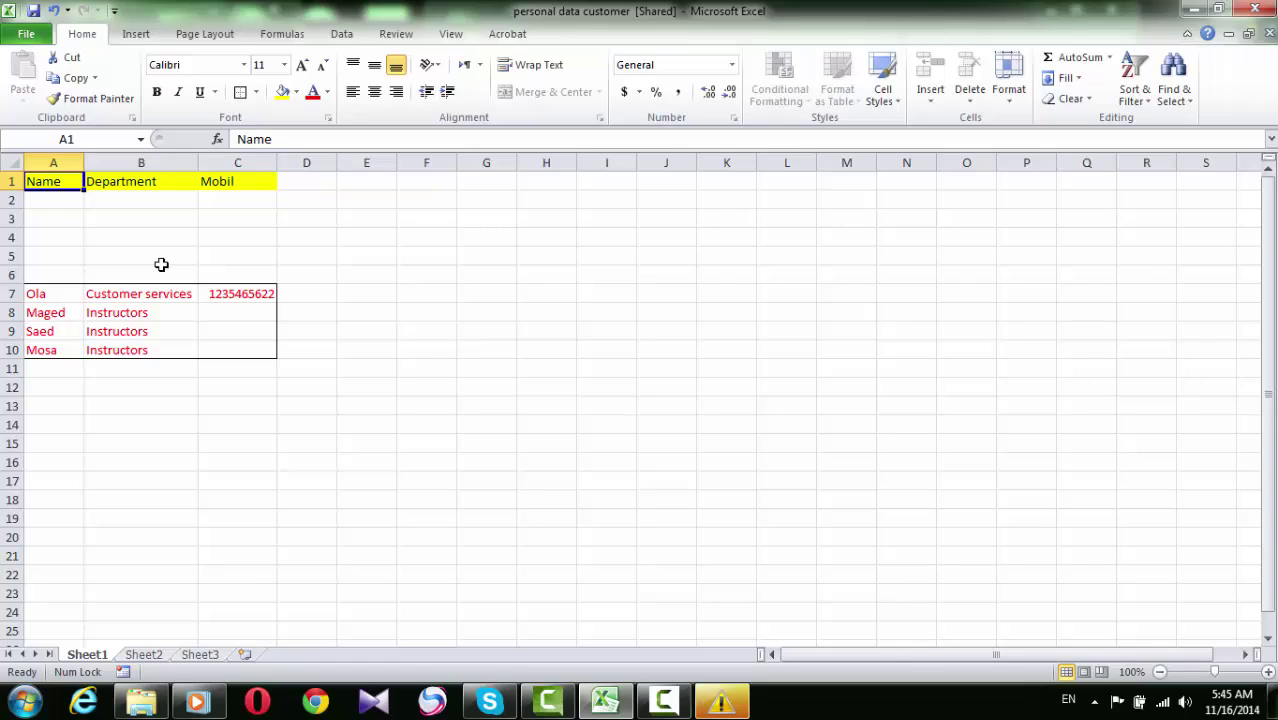
key("ctrl+End")
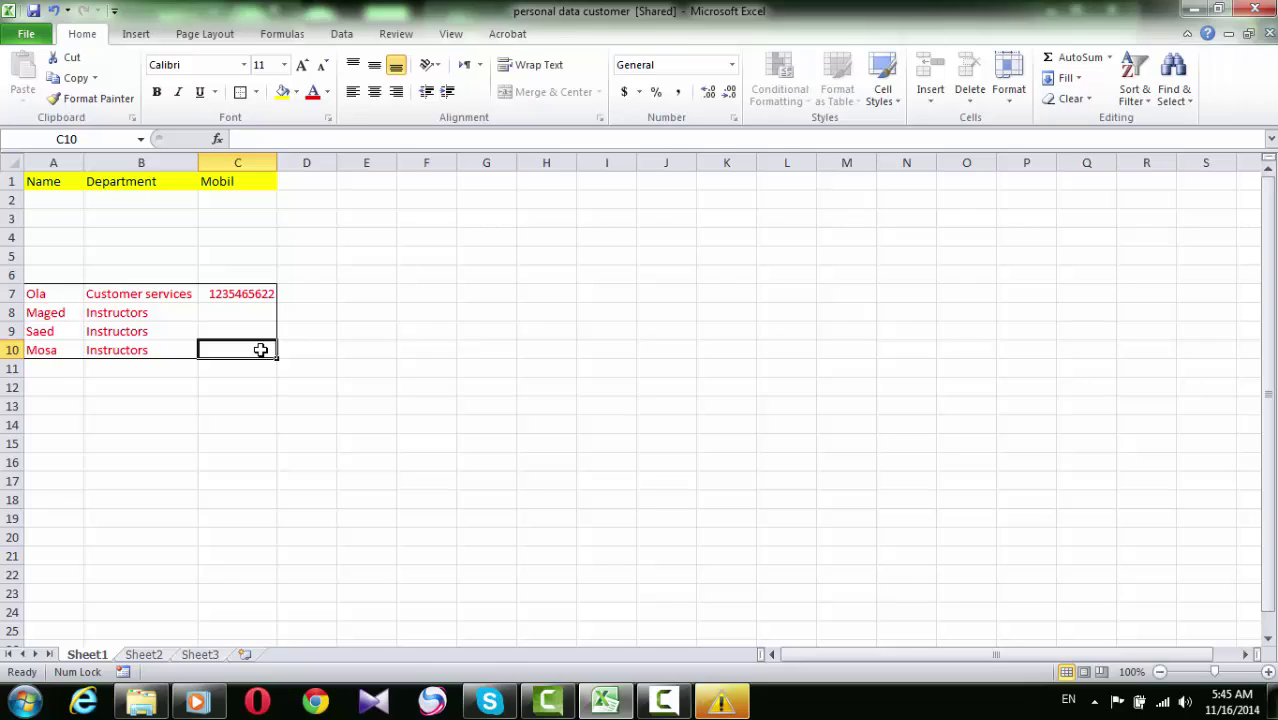
- Select the range A2:C10, then entire rows 2–6
left_click(266, 200)
left_click_drag(266, 200, 55, 349)
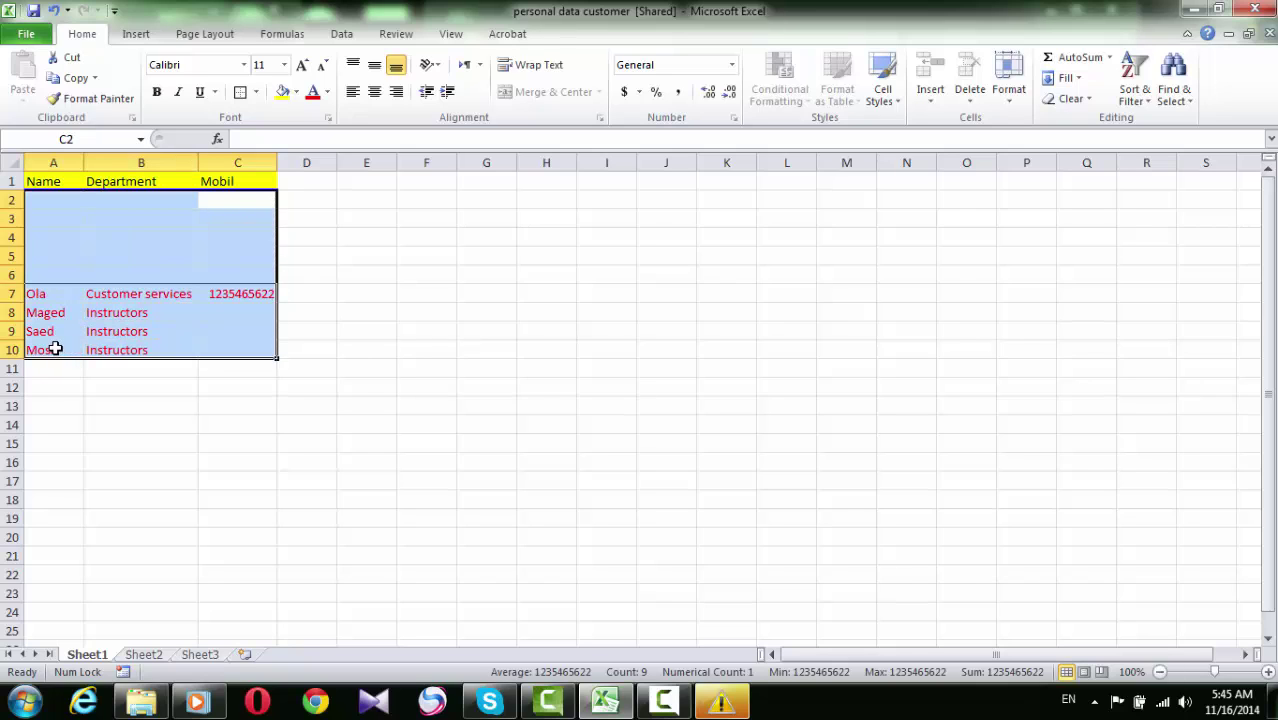
left_click_drag(12, 200, 12, 275)
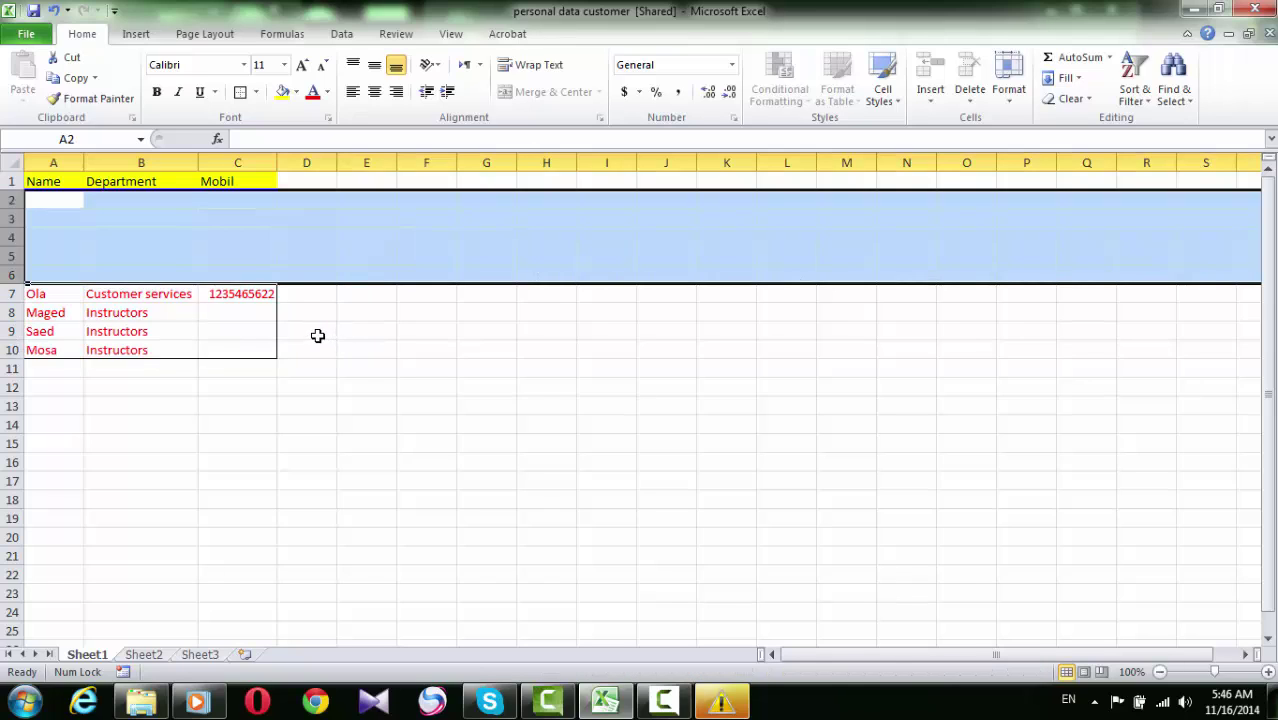
- Select D9:J17 with a Shift-click, then the block K8:O15
left_click(317, 335)
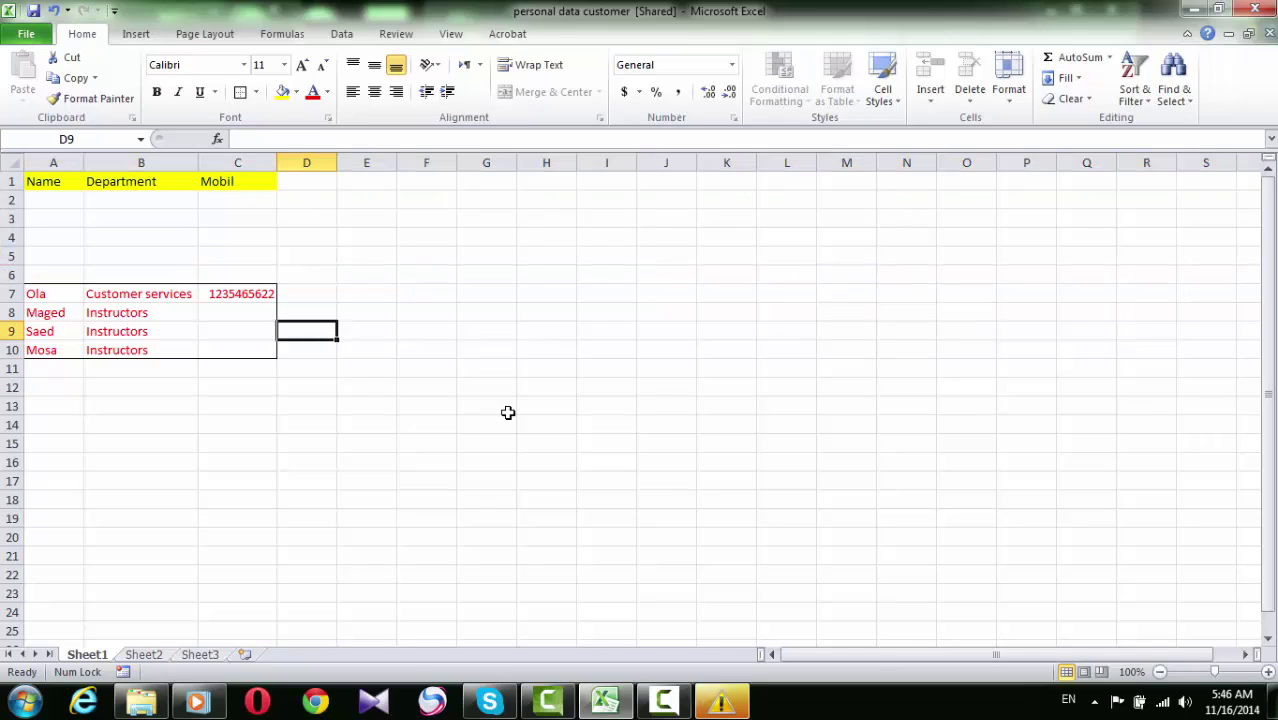
left_click(663, 484, "shift")
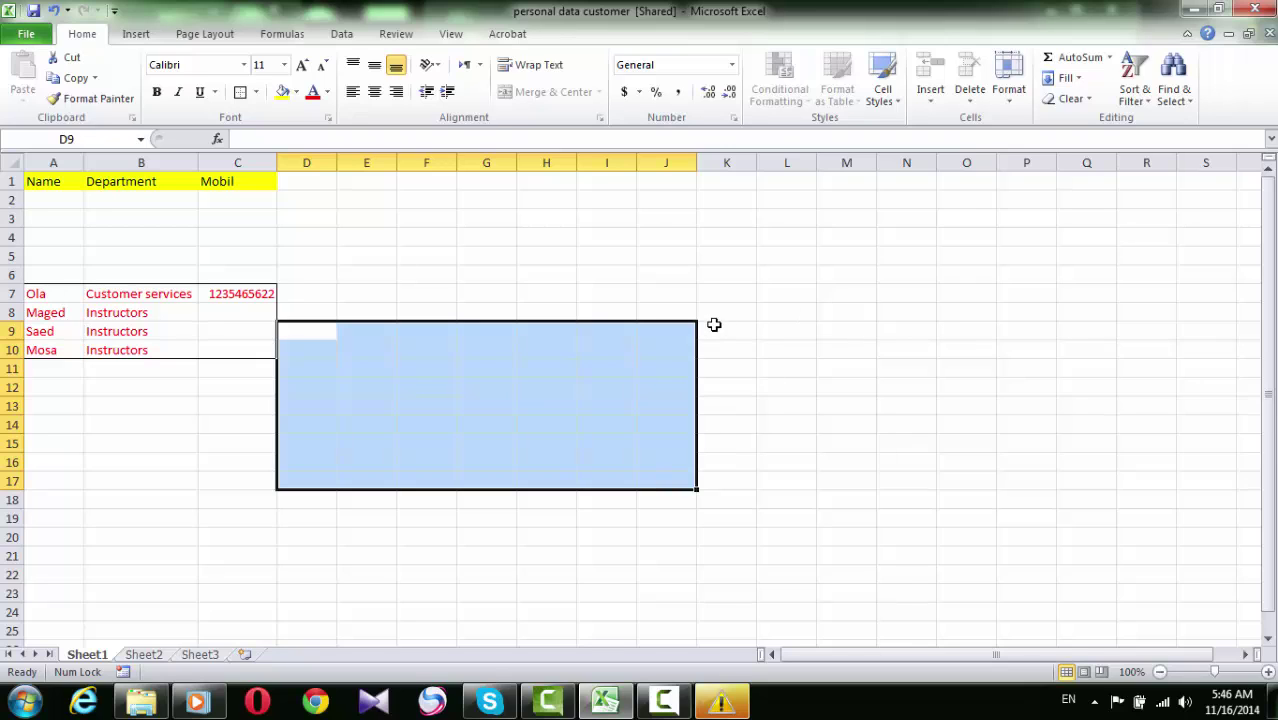
left_click_drag(715, 313, 1034, 482)
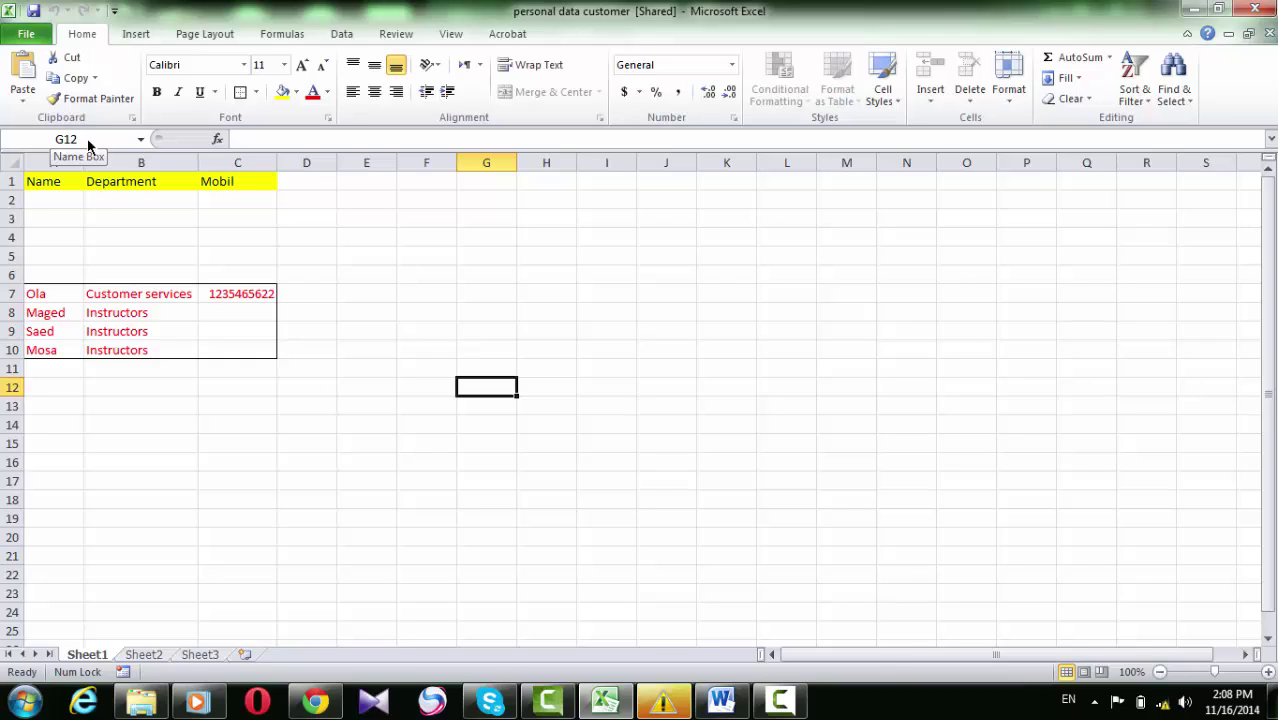
- Enter e12:j16 in the Name Box to select E12:J16
left_click(87, 139)
type("e12:j16")
key("Return")
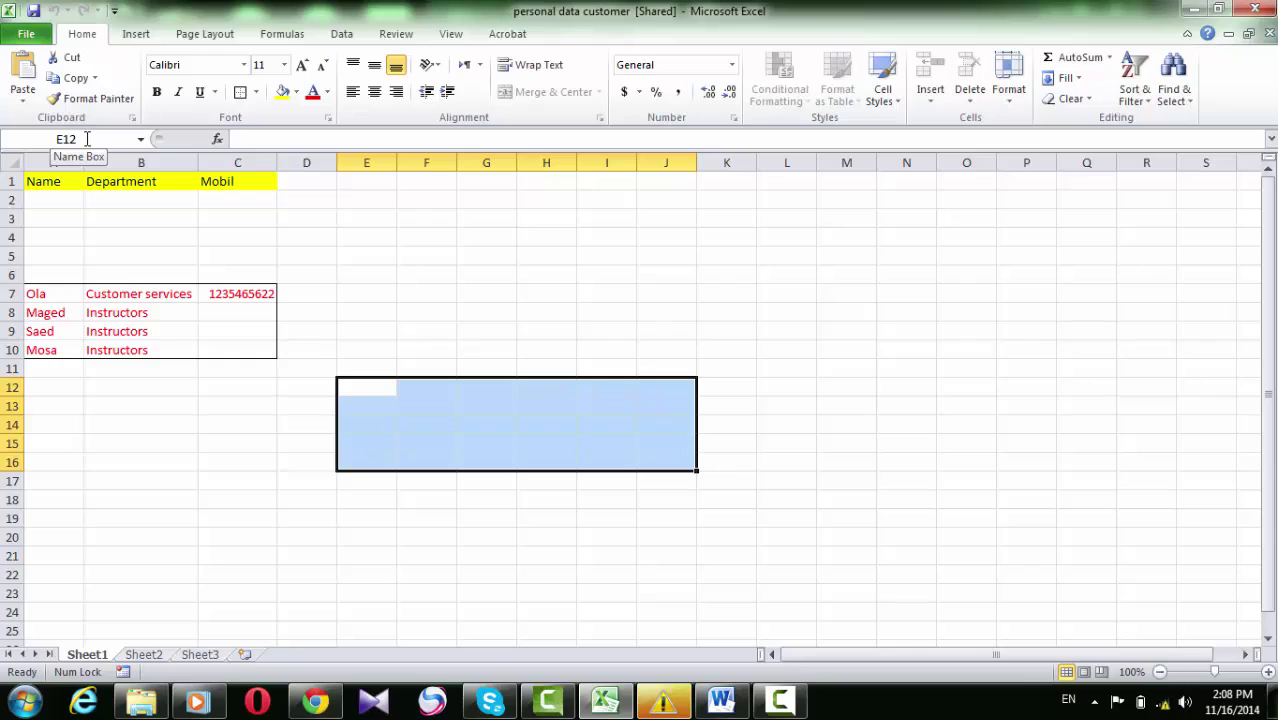
- Select blocks E7:G11, I12:L18, N10:P16, I6:M9 and B17:F22 together, then just A2:C10
left_click(376, 291)
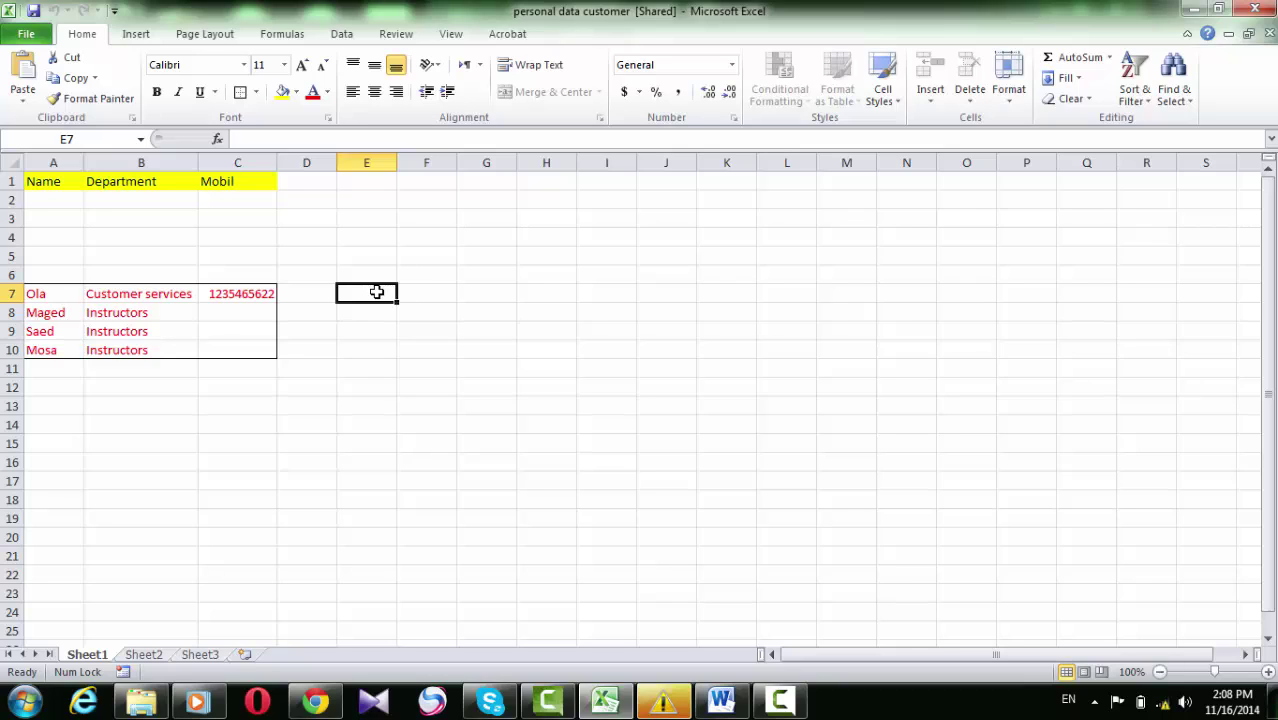
left_click_drag(376, 291, 474, 376)
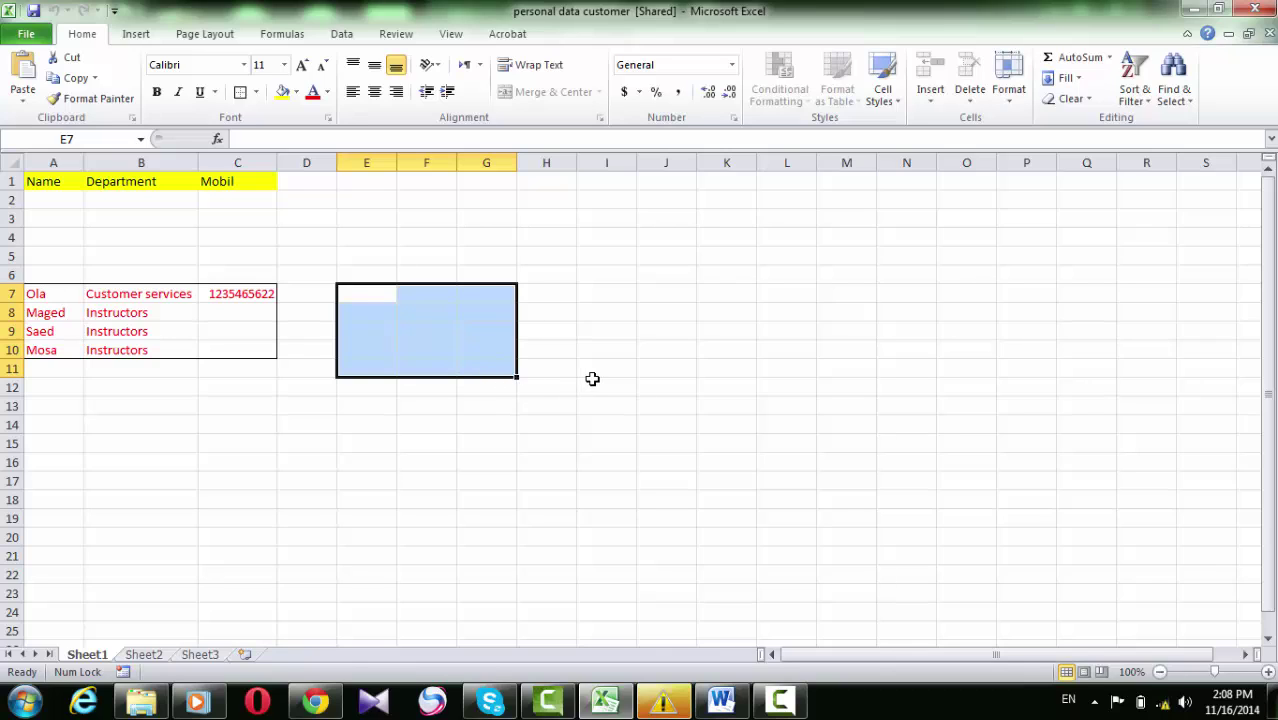
left_click_drag(592, 381, 758, 502)
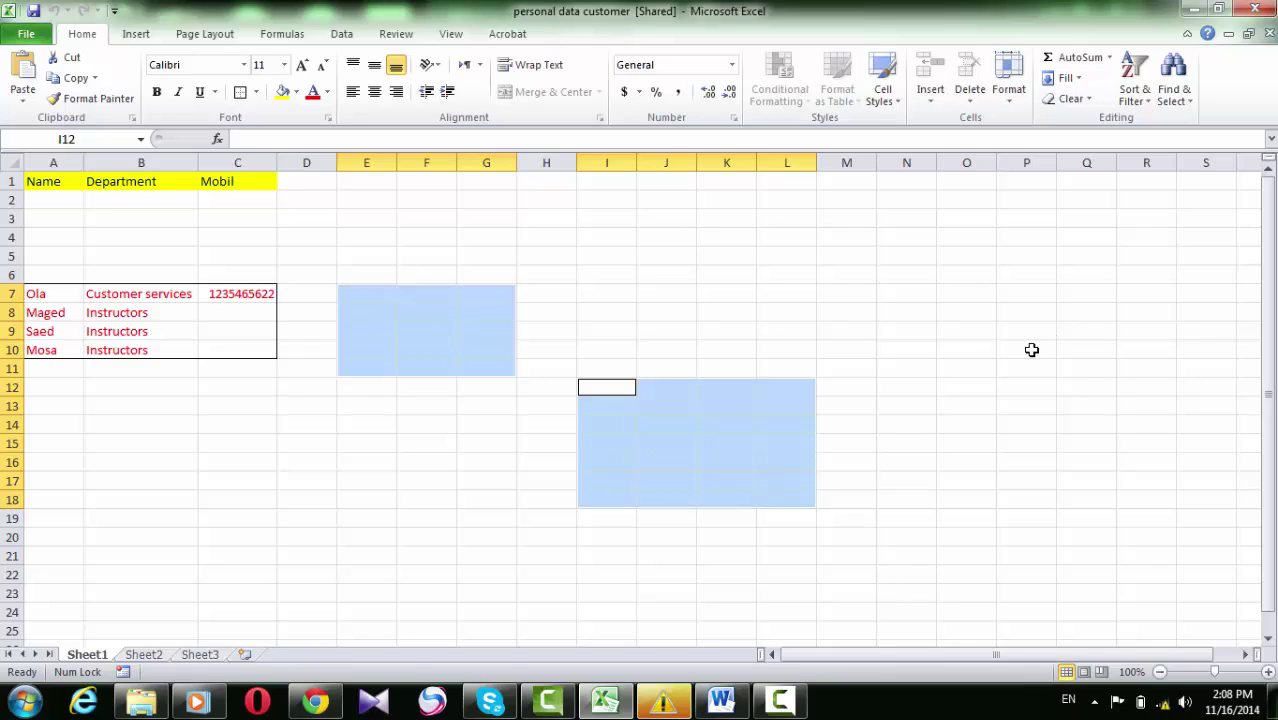
left_click_drag(1031, 349, 897, 461)
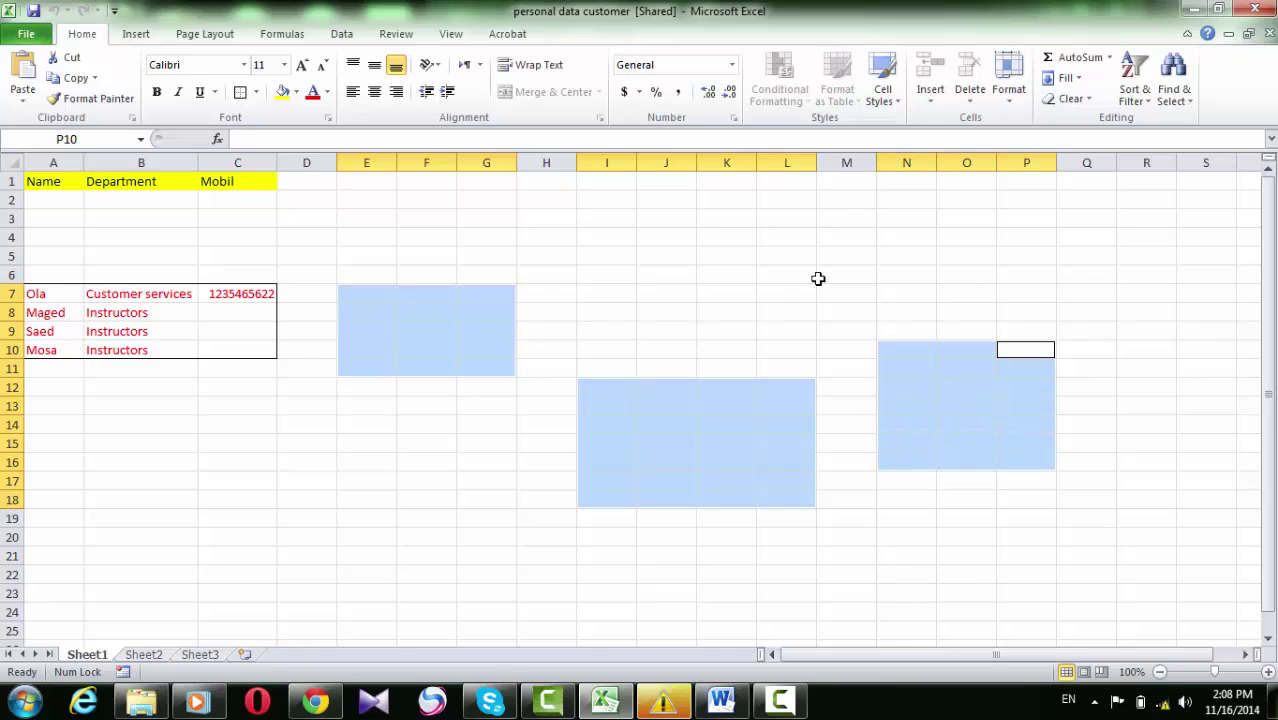
left_click_drag(818, 278, 613, 335)
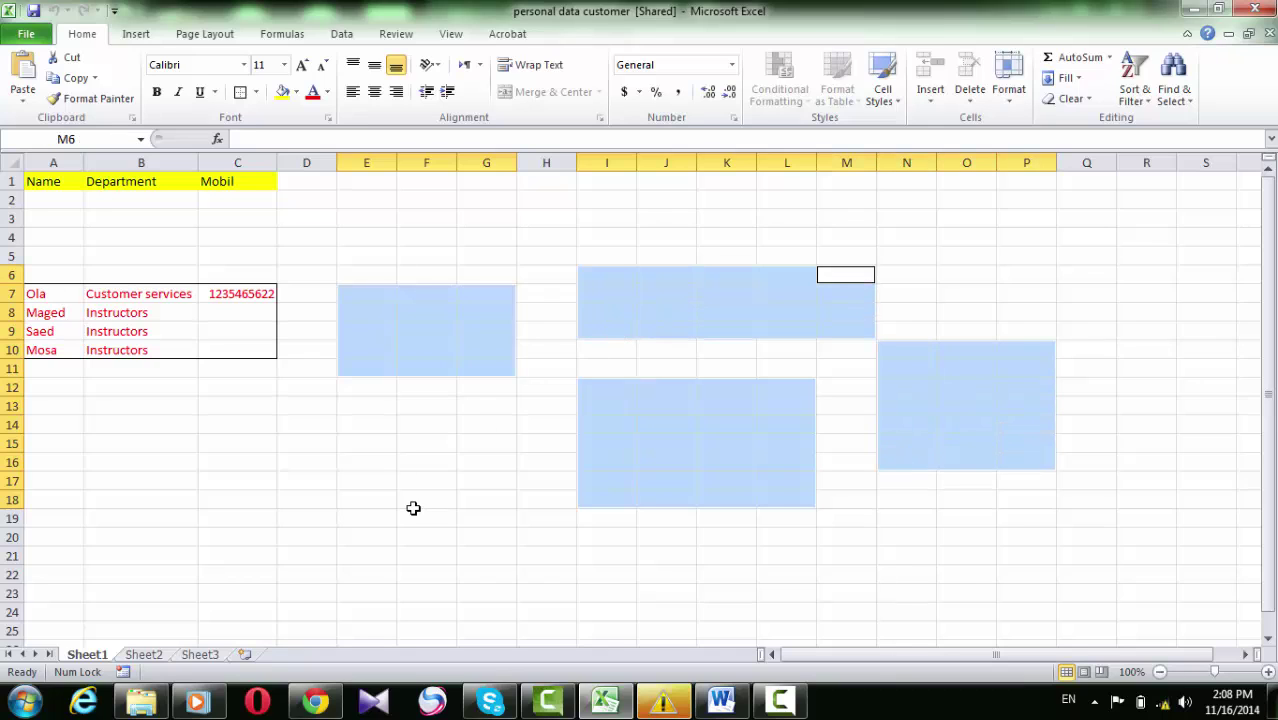
left_click_drag(451, 481, 174, 579)
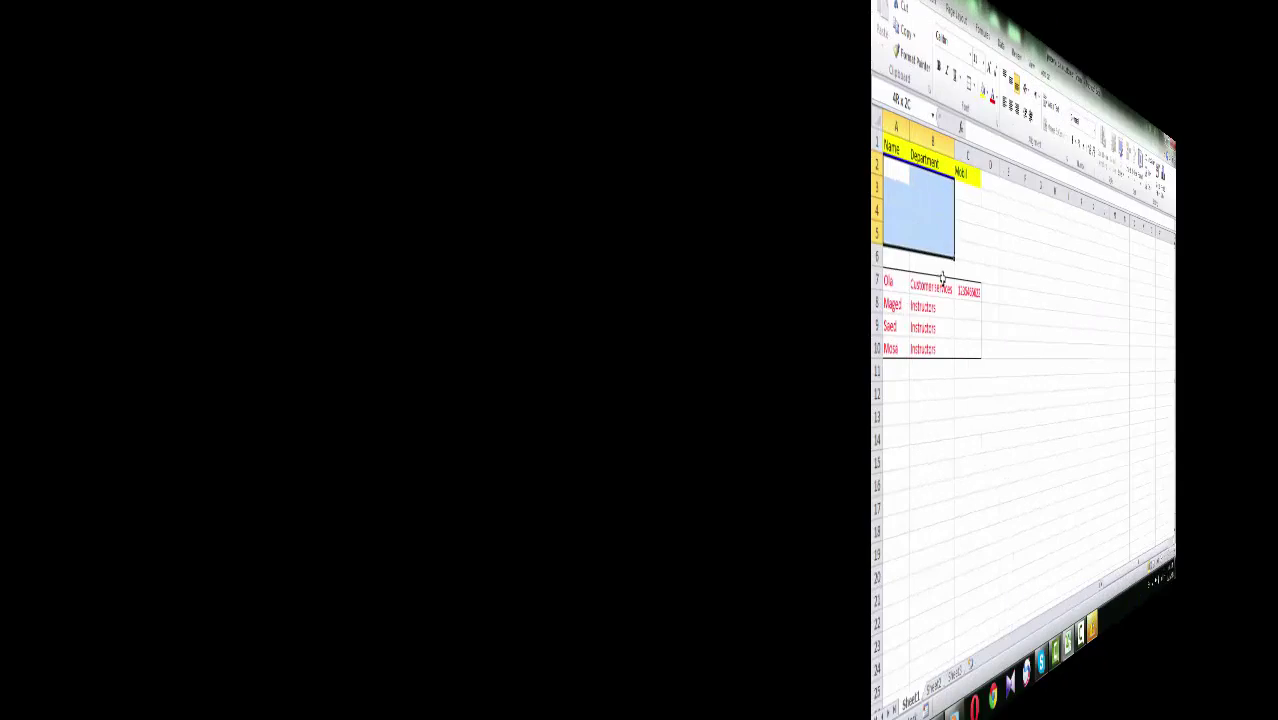
left_click_drag(942, 278, 277, 354)
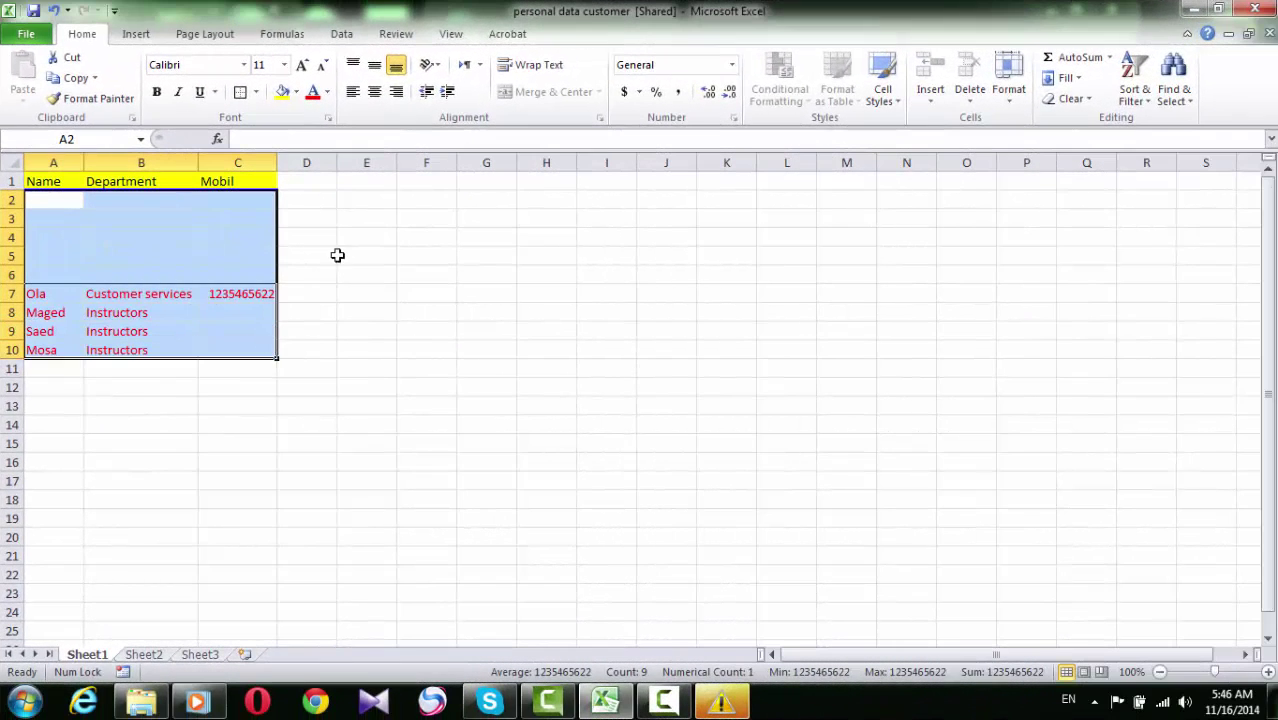
- Select columns D, E, F, G, H, I and J singly, then J–R together, then row 2
left_click(305, 162)
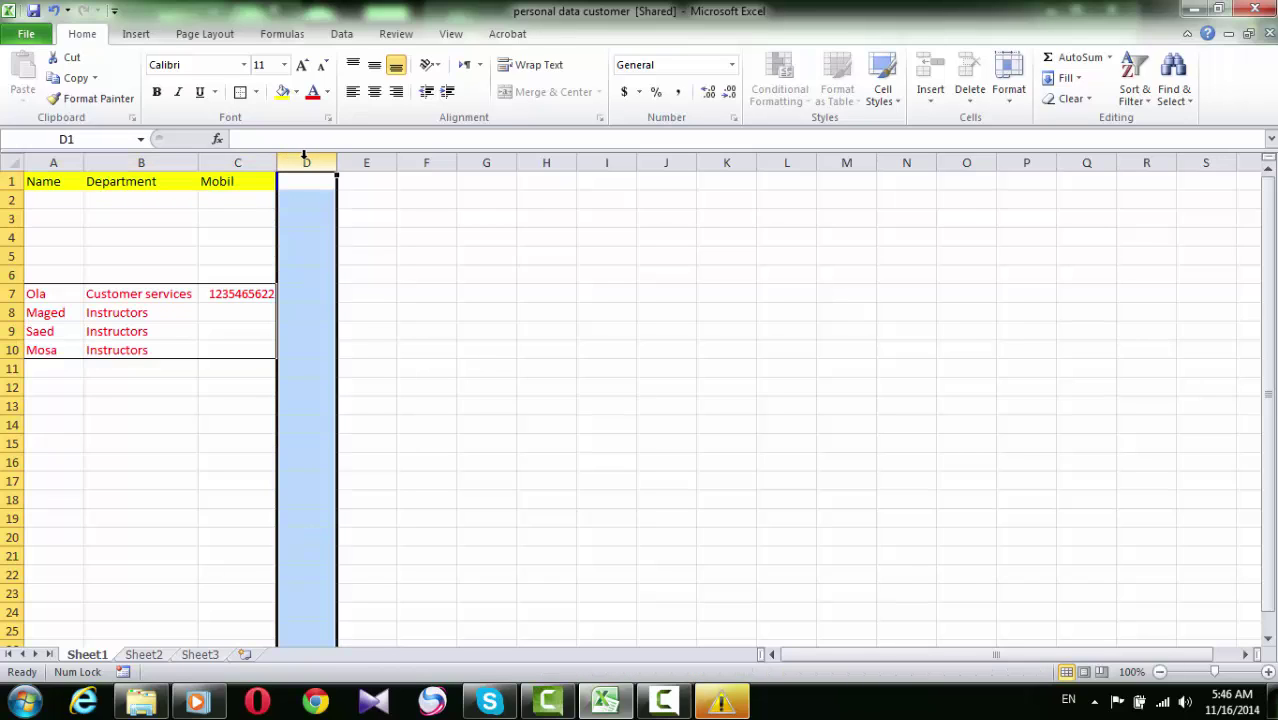
left_click(358, 157)
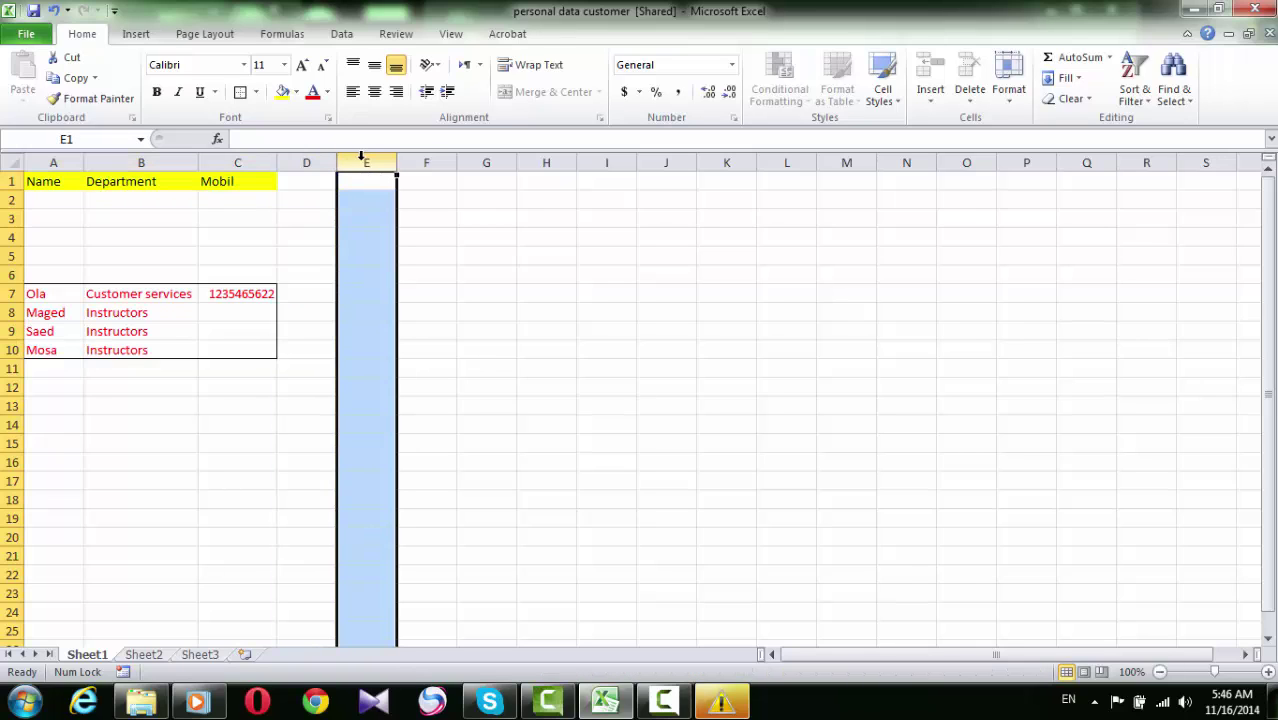
left_click(428, 157)
left_click(488, 160)
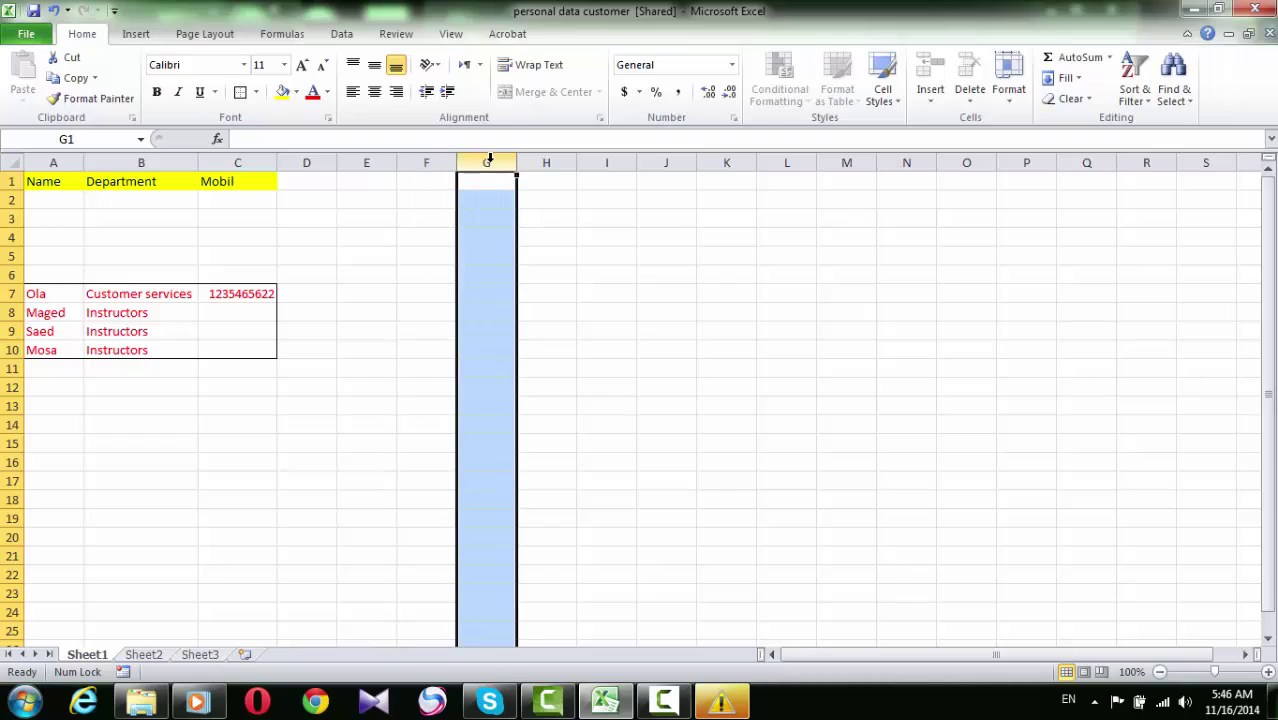
left_click(545, 160)
left_click(604, 160)
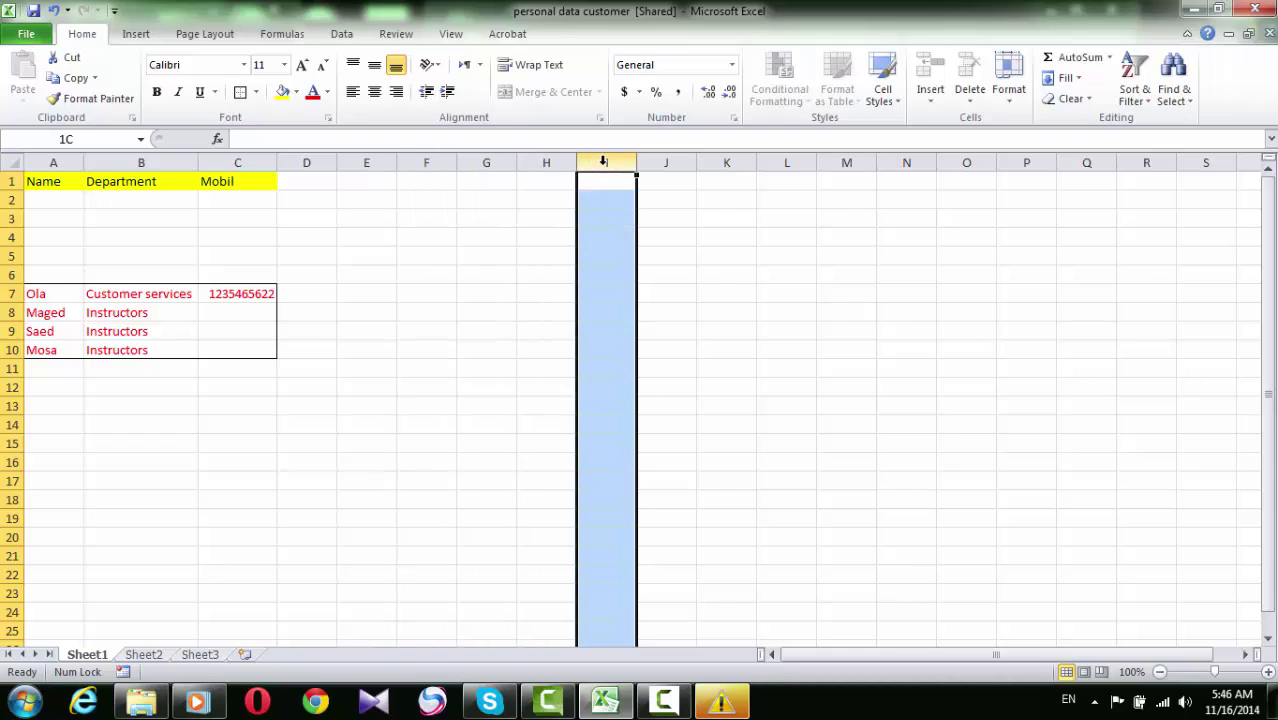
left_click(667, 160)
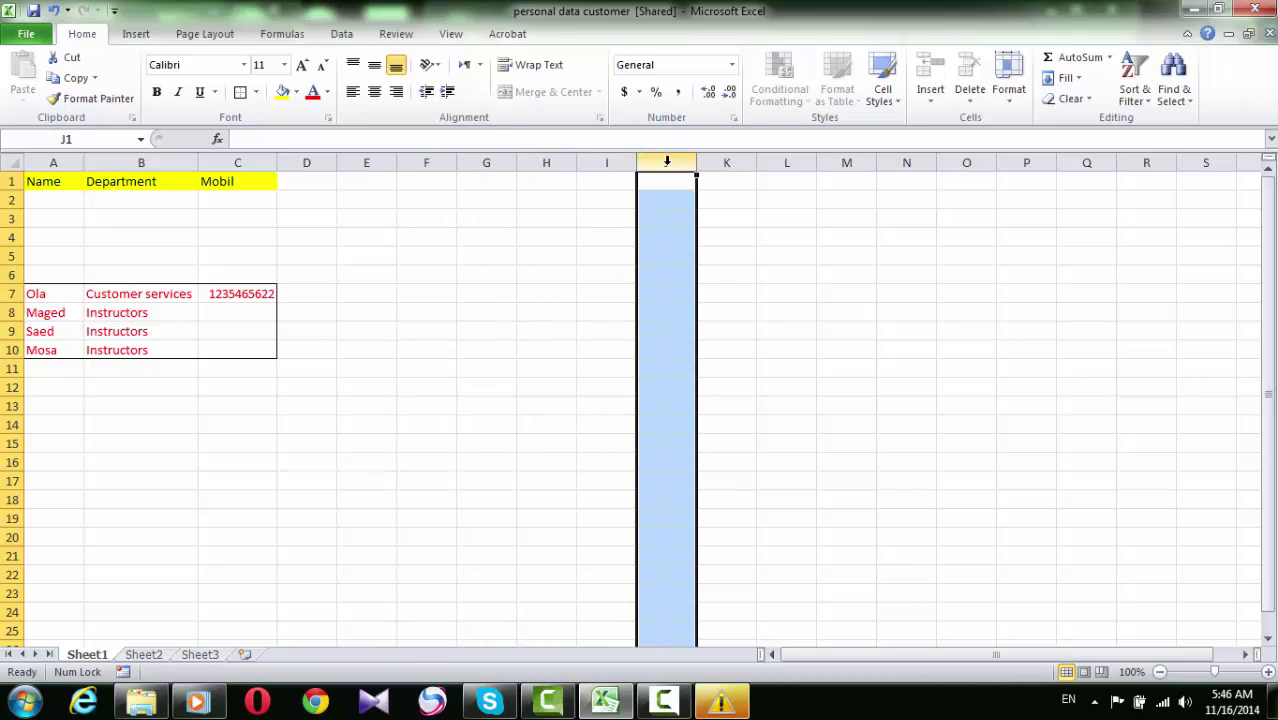
left_click_drag(667, 160, 1150, 157)
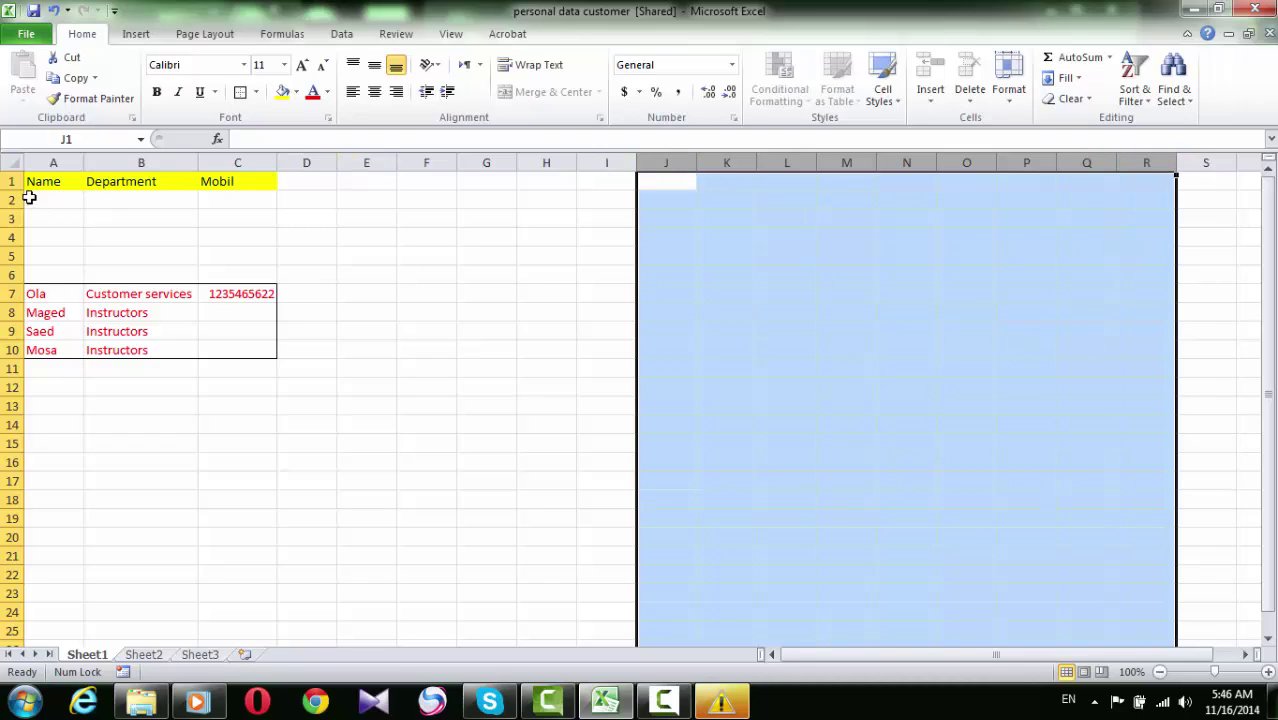
left_click(8, 200)
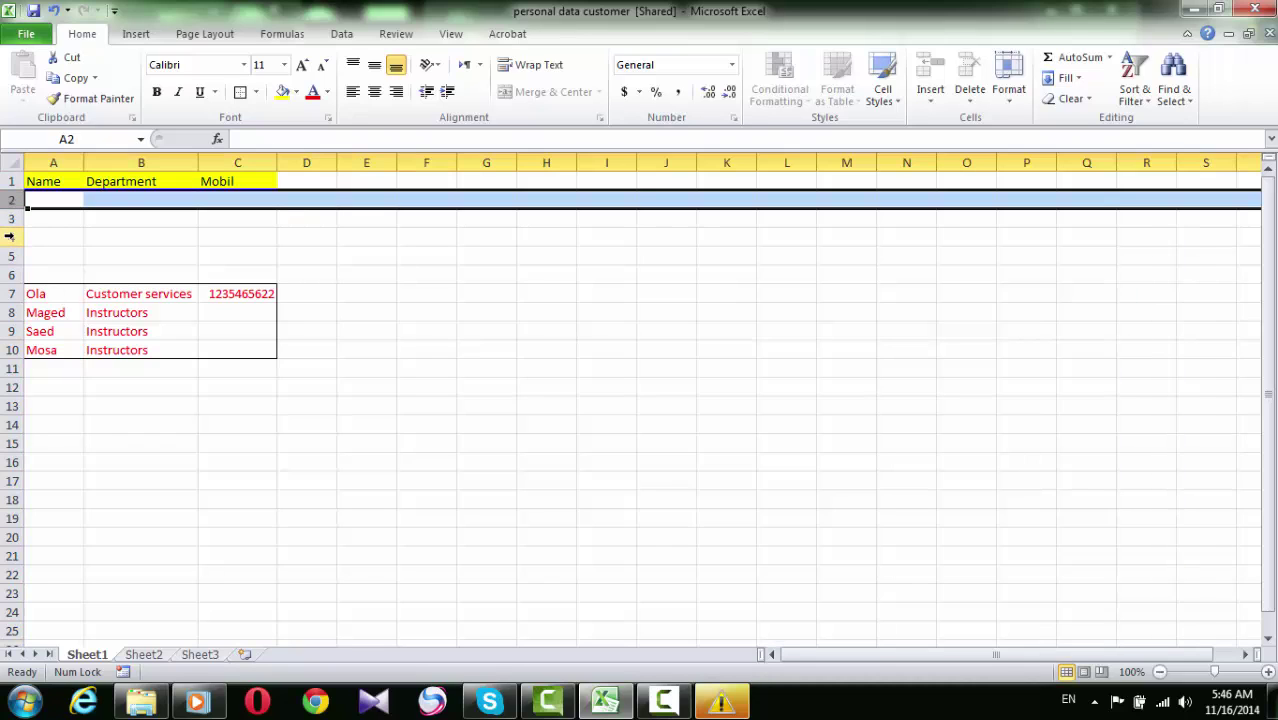
- Select whole columns H, J and K from cells H11, J12 and K12 with Ctrl+Space
left_click_drag(9, 236, 13, 268)
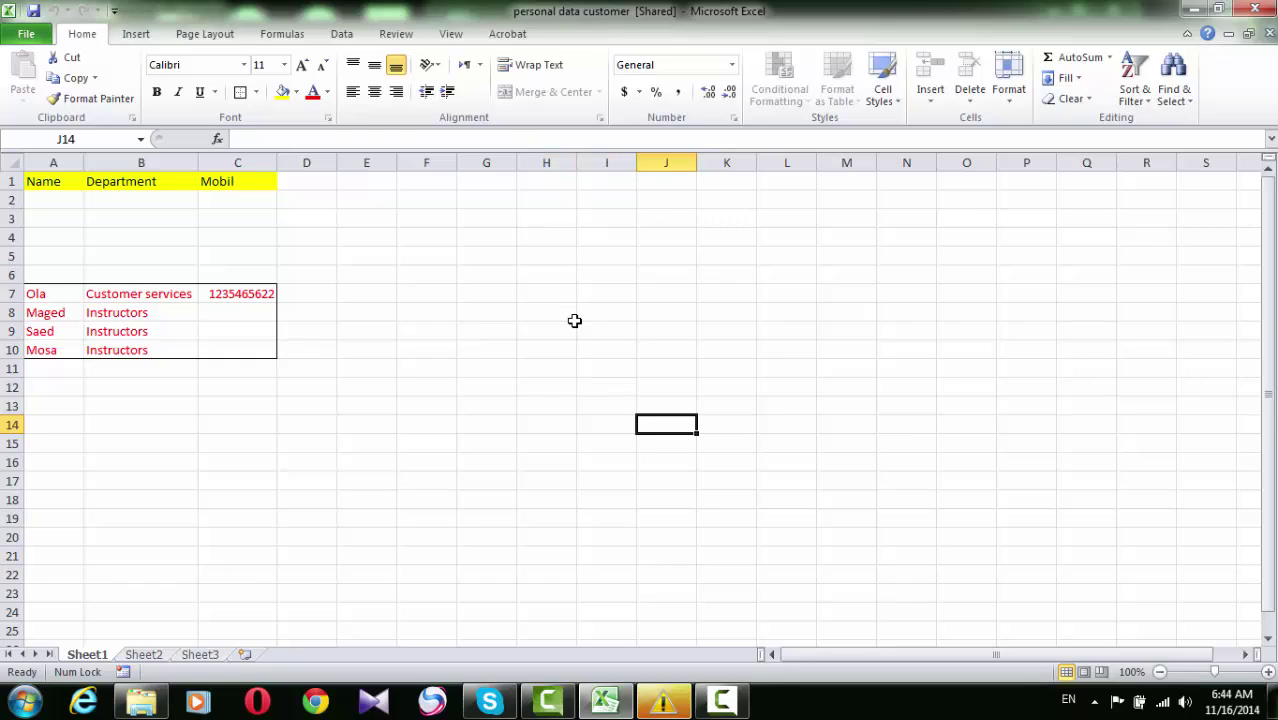
left_click(540, 363)
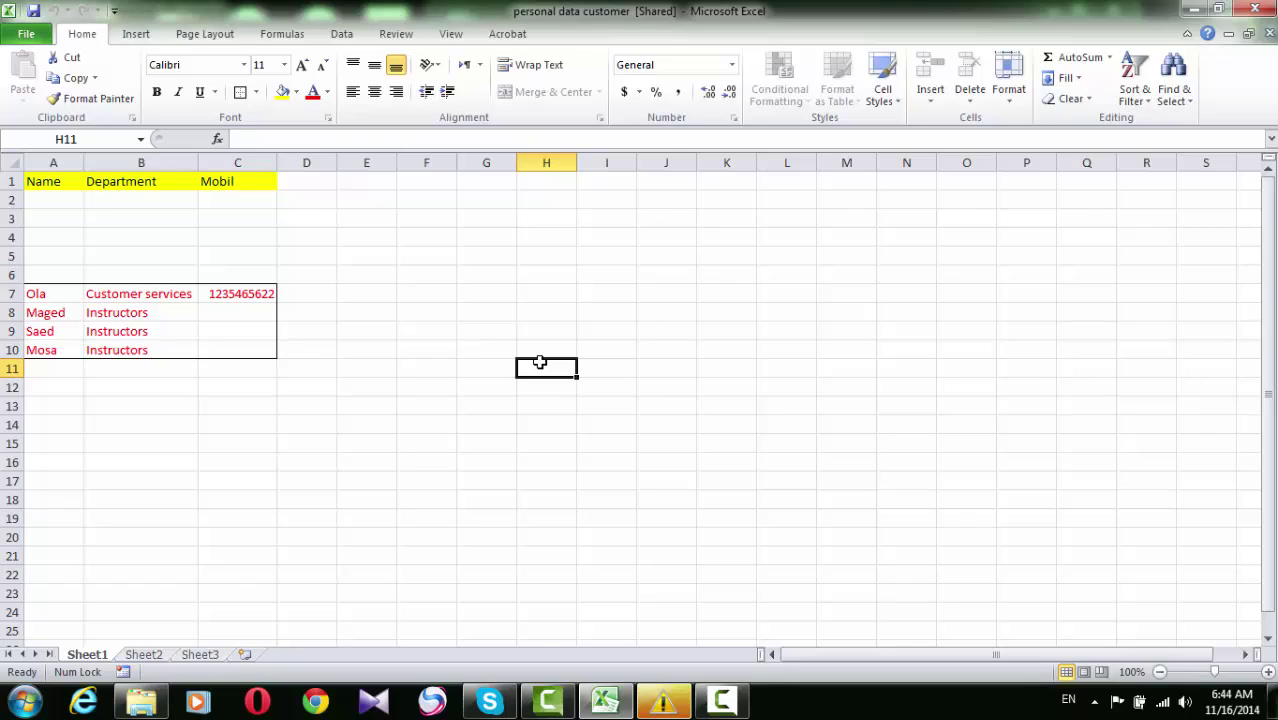
key("ctrl+space")
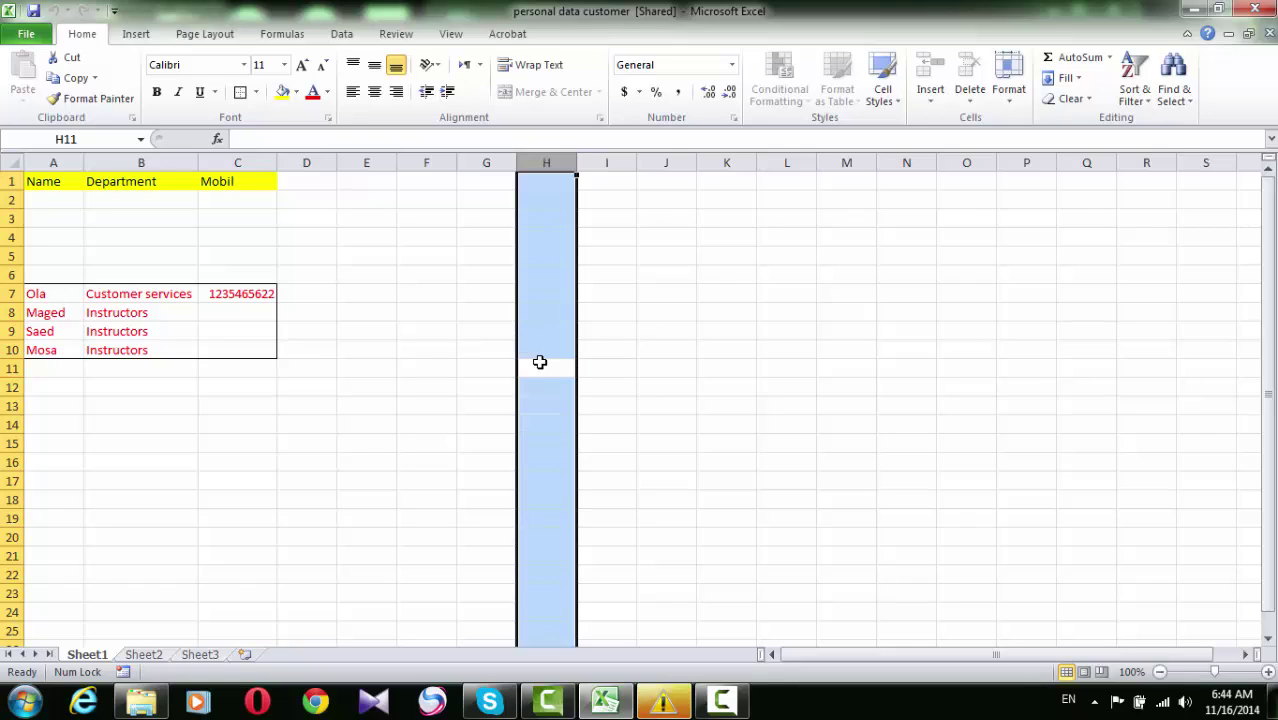
left_click(682, 386)
key("ctrl+space")
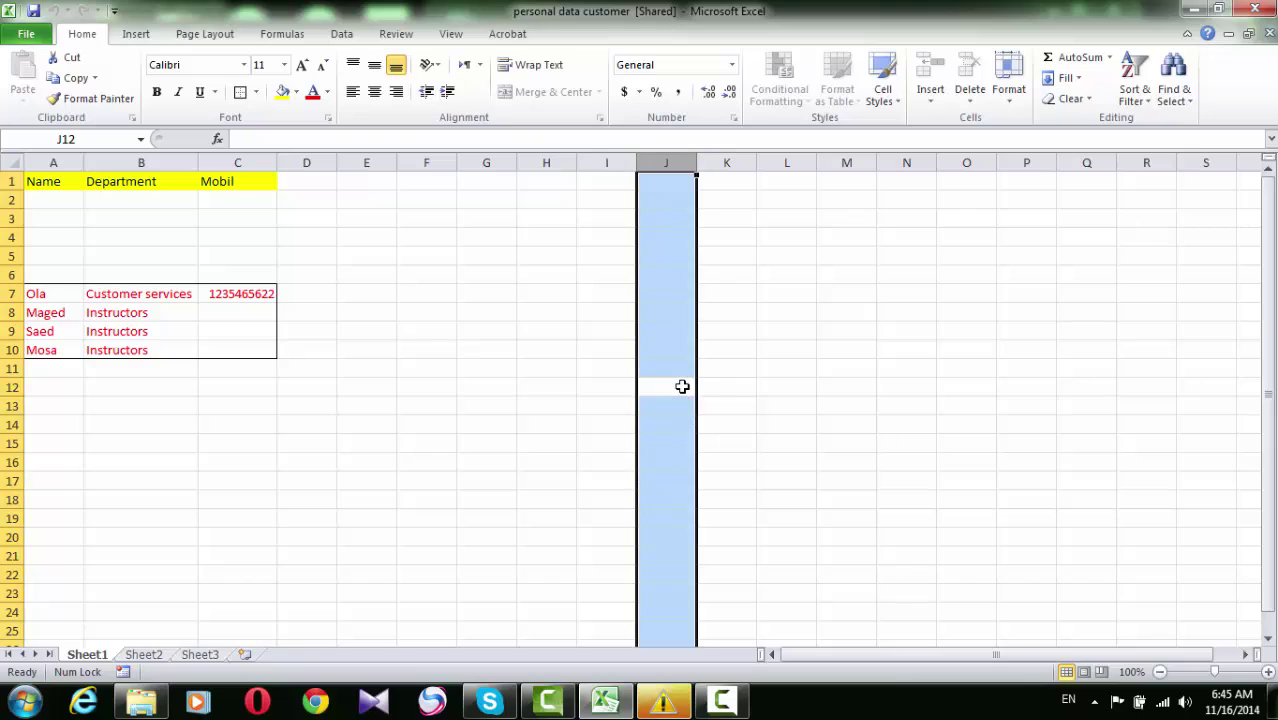
left_click(737, 391)
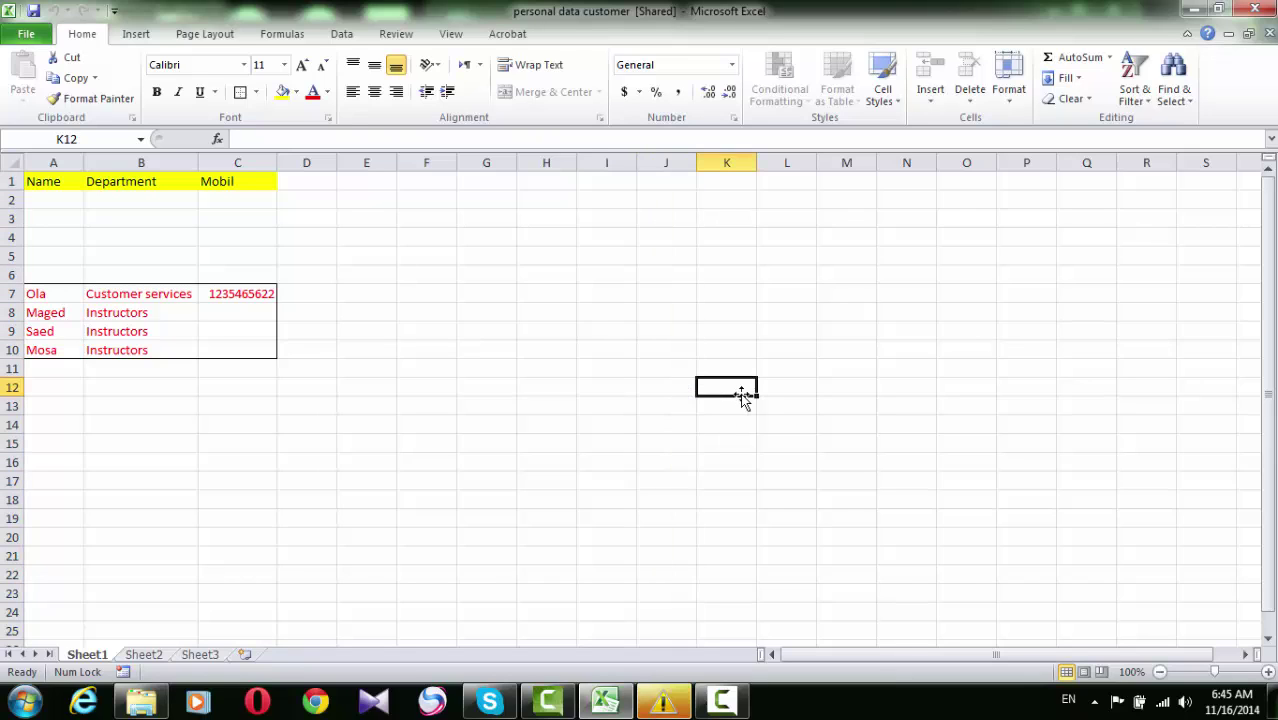
key("ctrl+space")
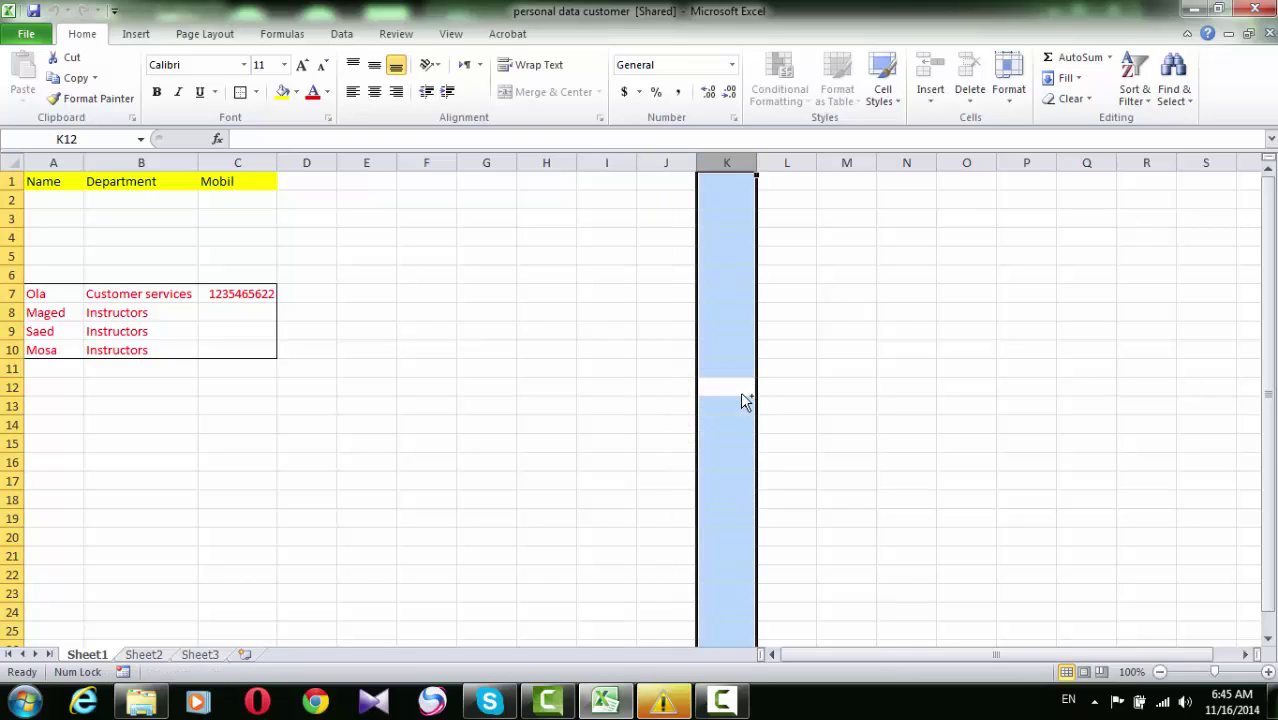
- Select whole rows 16 and 14 with Shift+Space, then the block B17:F20
left_click(492, 465)
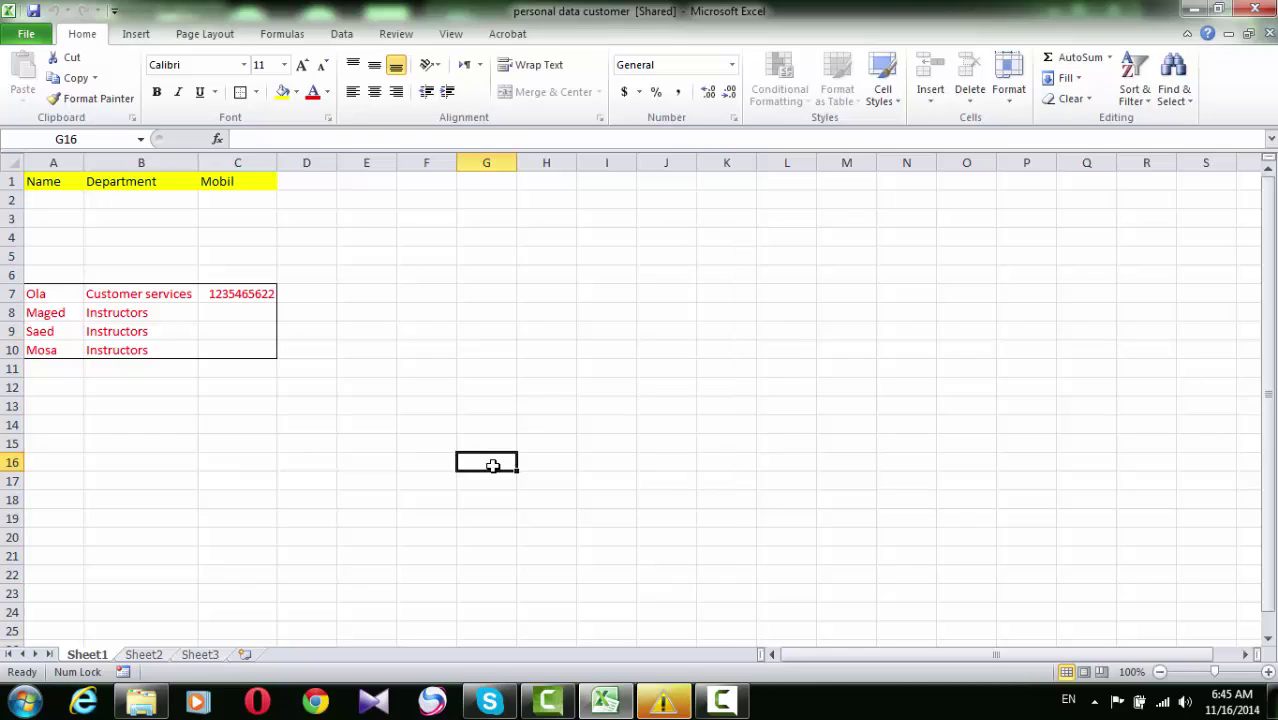
key("shift+space")
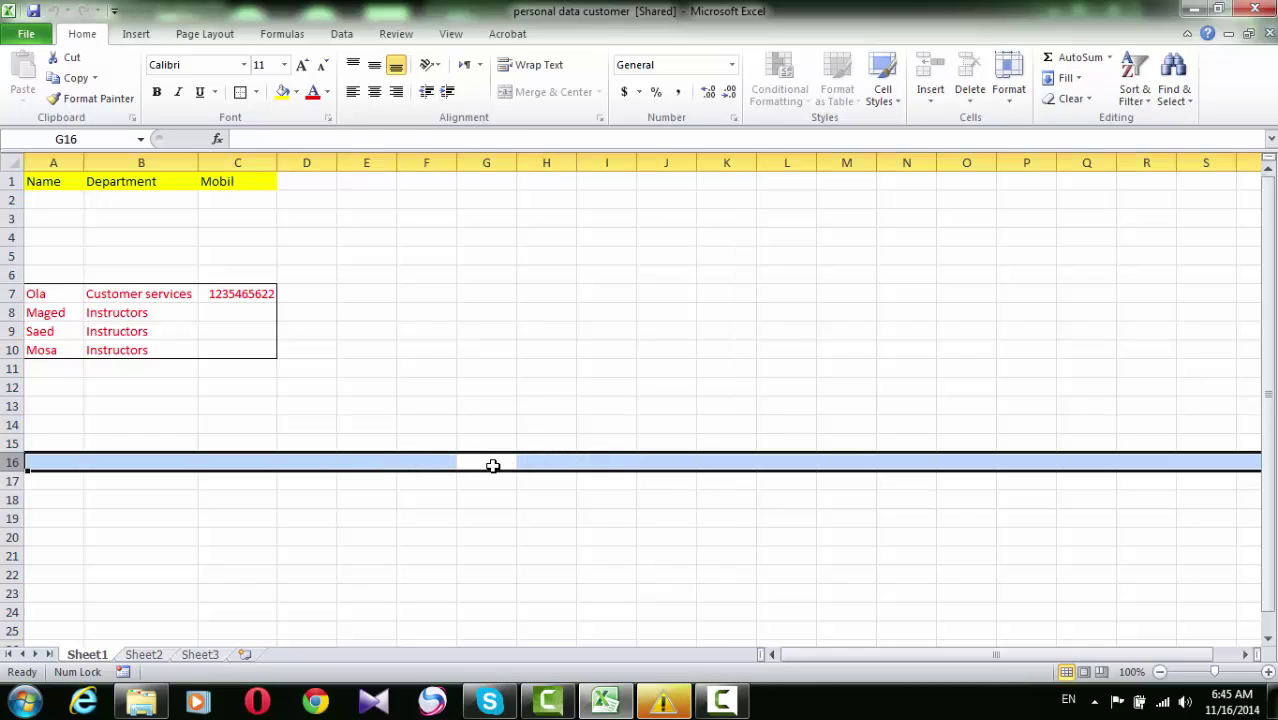
left_click(502, 425)
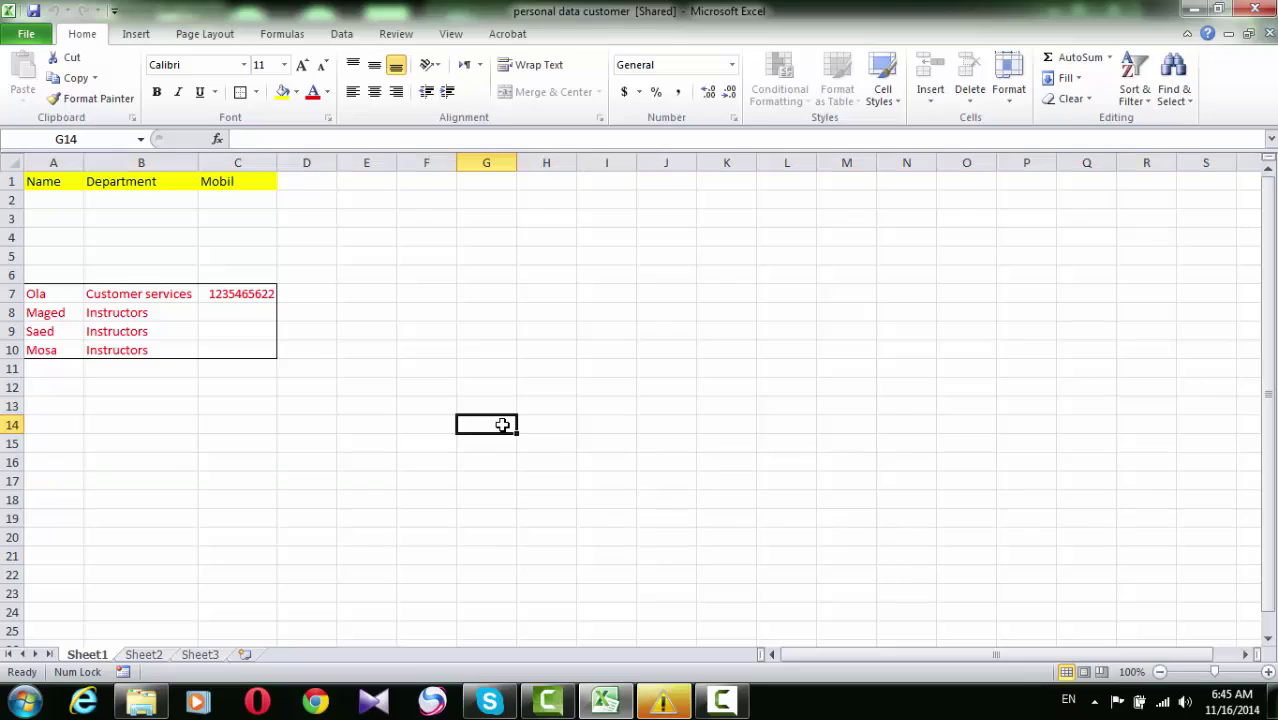
key("shift+space")
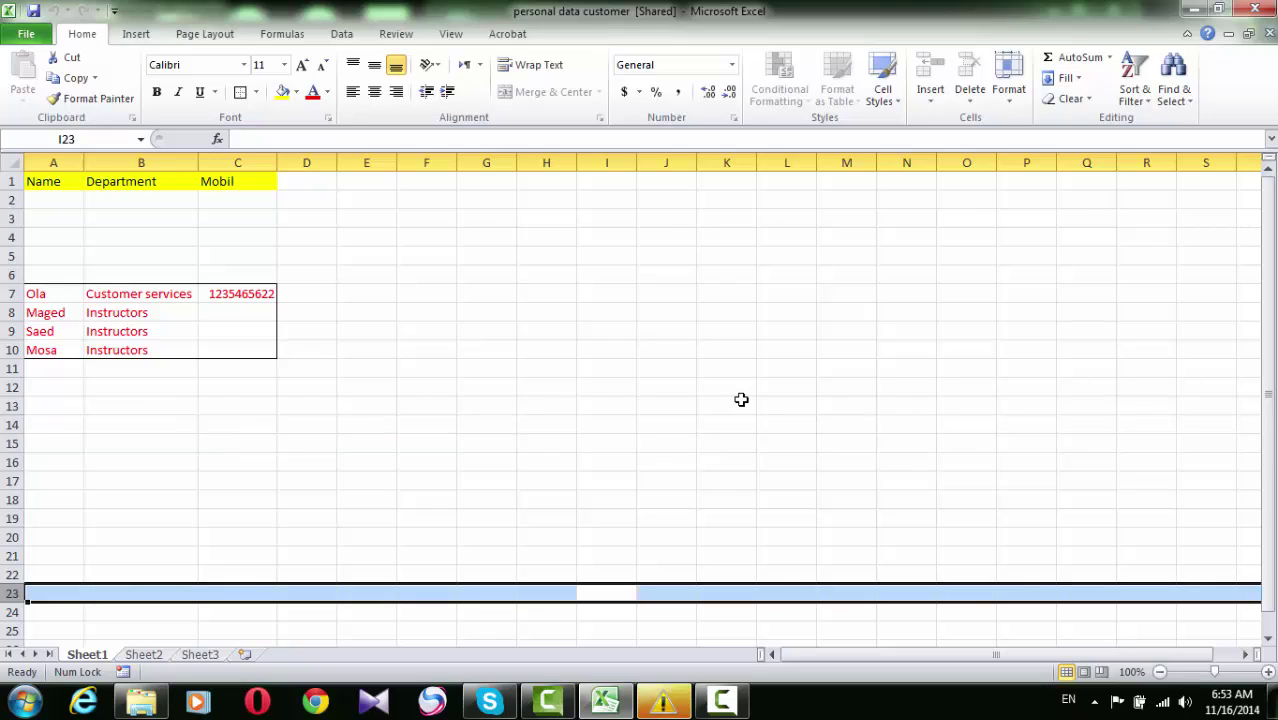
left_click(741, 400)
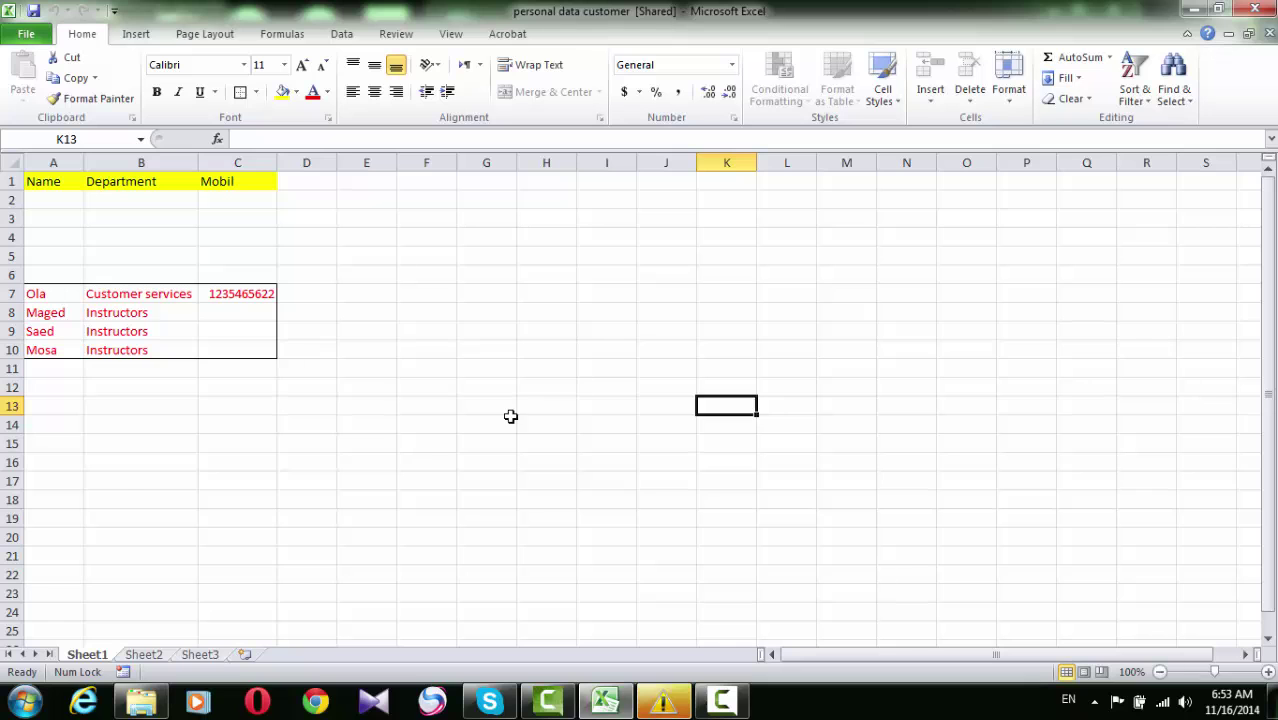
left_click_drag(125, 475, 505, 541)
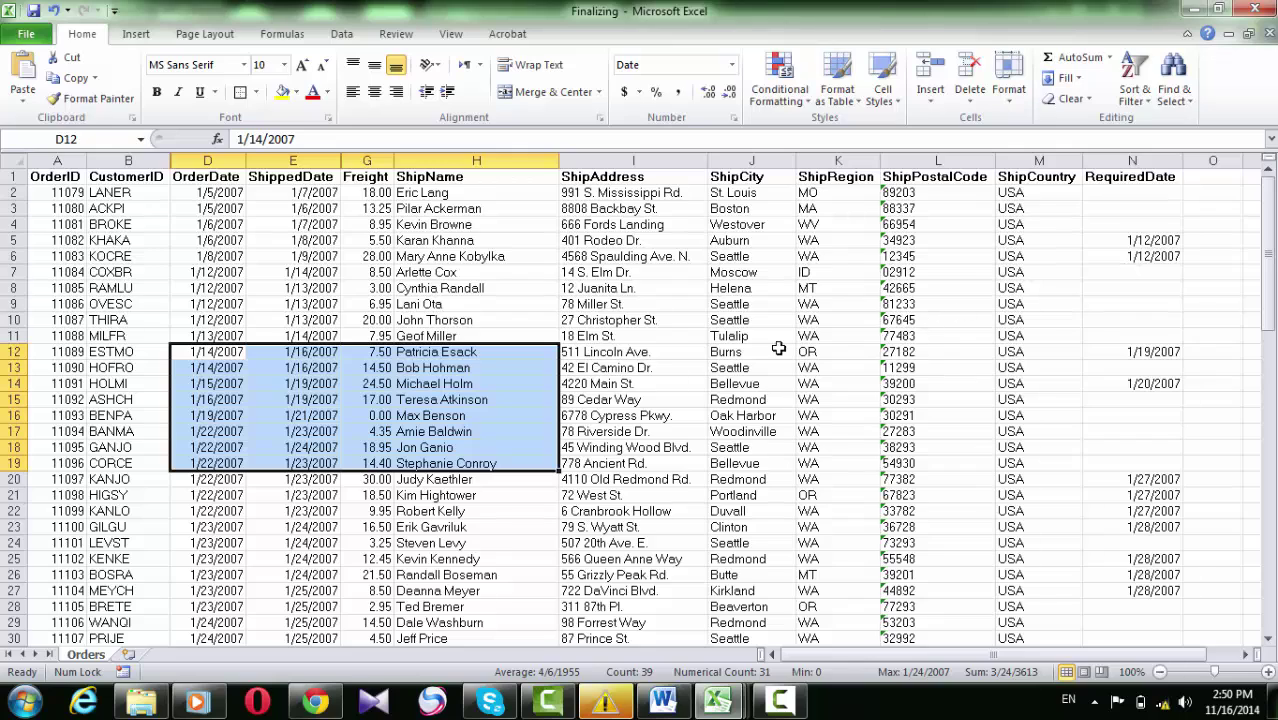
- Widen the selection from D12 with Shift+arrows to end at the ShipName column
key("shift+Right")
key("shift+Right")
key("shift+Right")
key("shift+Right")
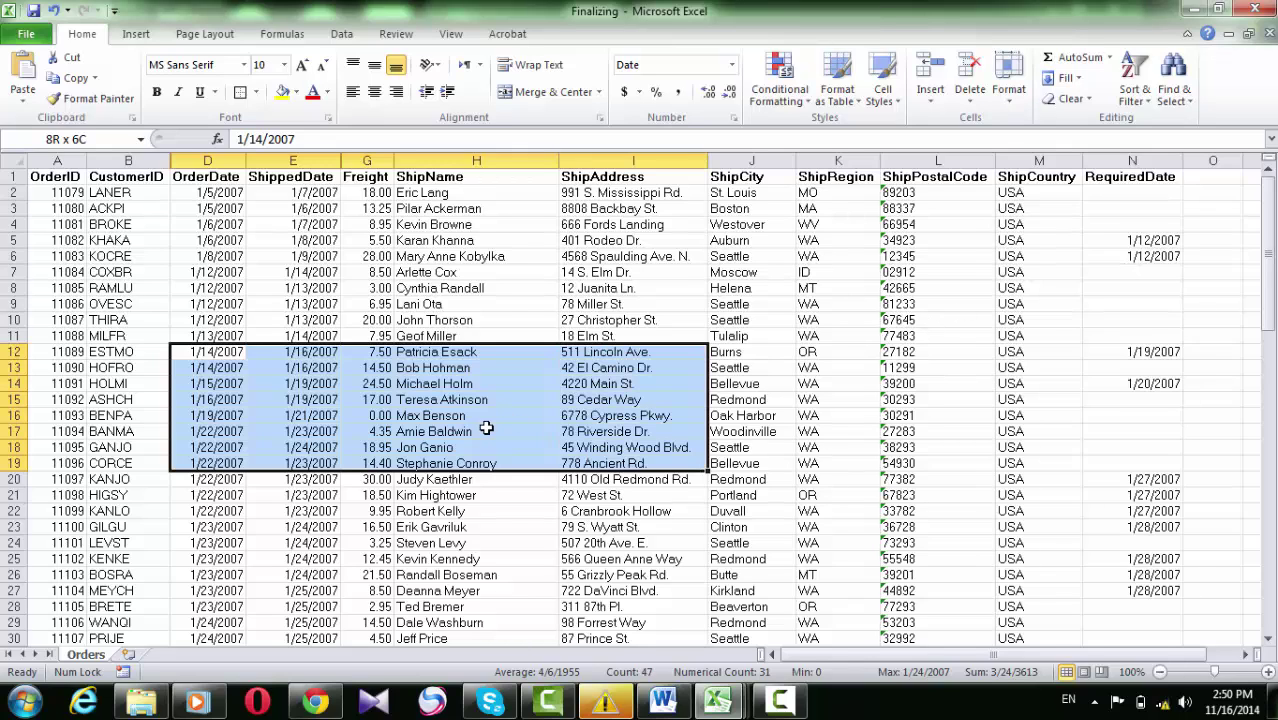
key("shift+Right")
key("shift+Right")
key("shift+Right")
key("shift+Right")
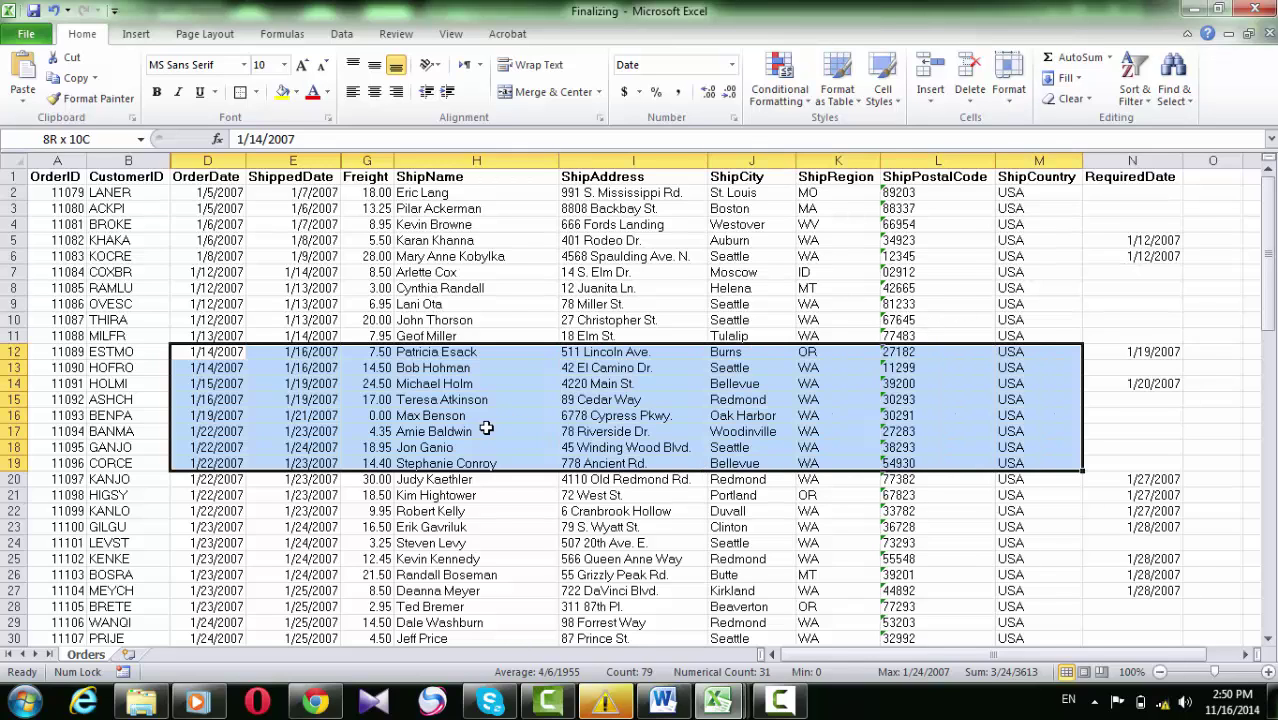
key("shift+Right")
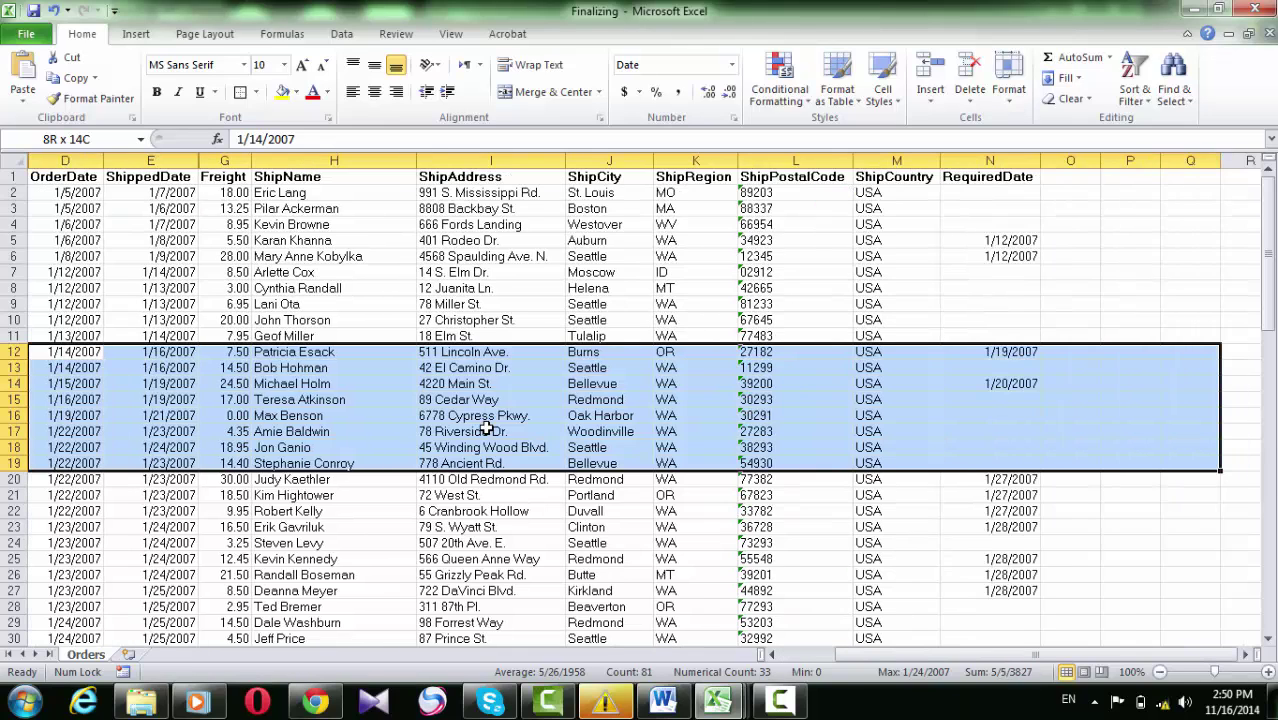
key("shift+Left")
key("shift+Left")
key("shift+Left")
key("shift+Left")
key("shift+Left")
key("shift+Left")
key("shift+Left")
key("shift+Left")
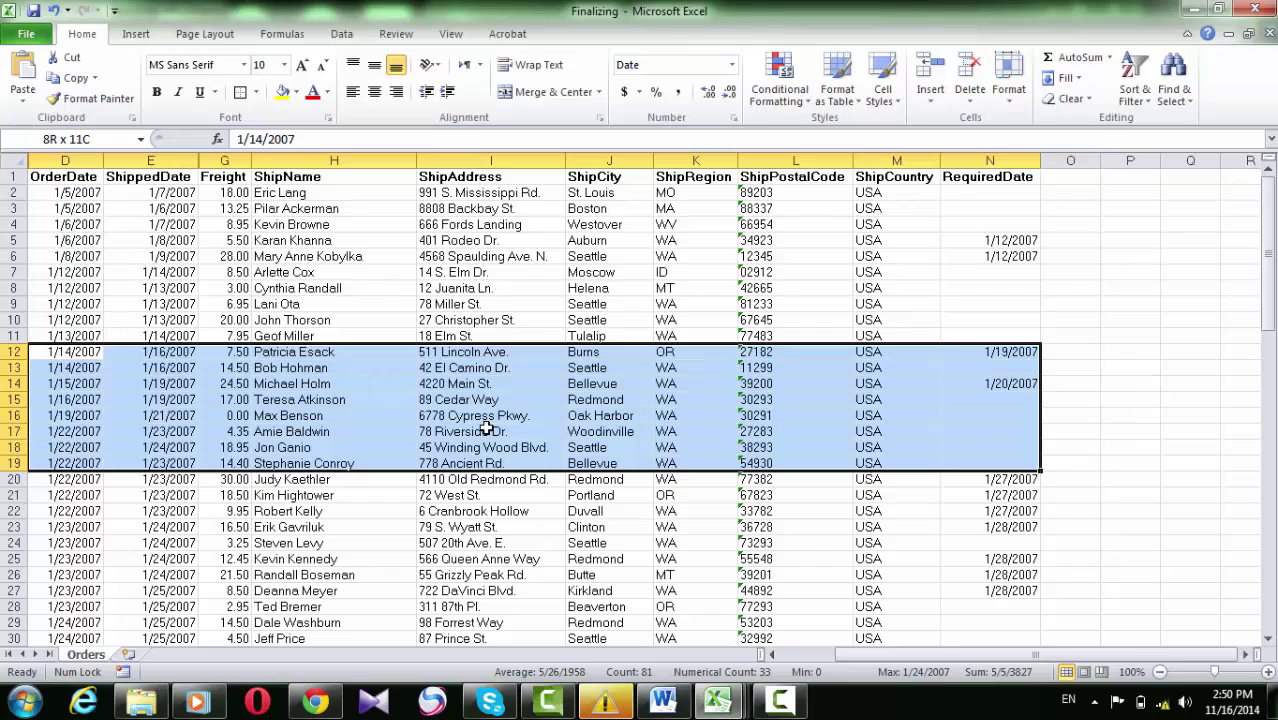
key("shift+Left")
key("shift+Left")
key("shift+Left")
key("shift+Left")
key("shift+Left")
key("shift+Left")
key("shift+Left")
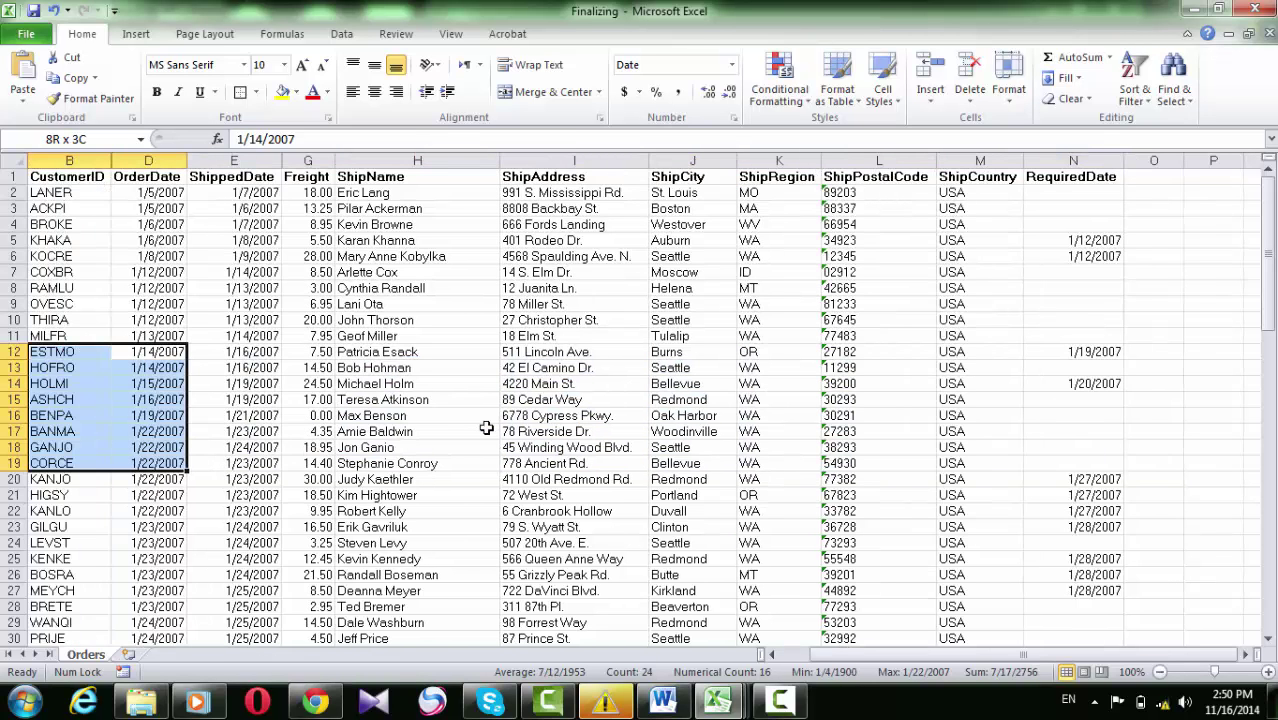
key("shift+Right")
key("shift+Right")
key("shift+Right")
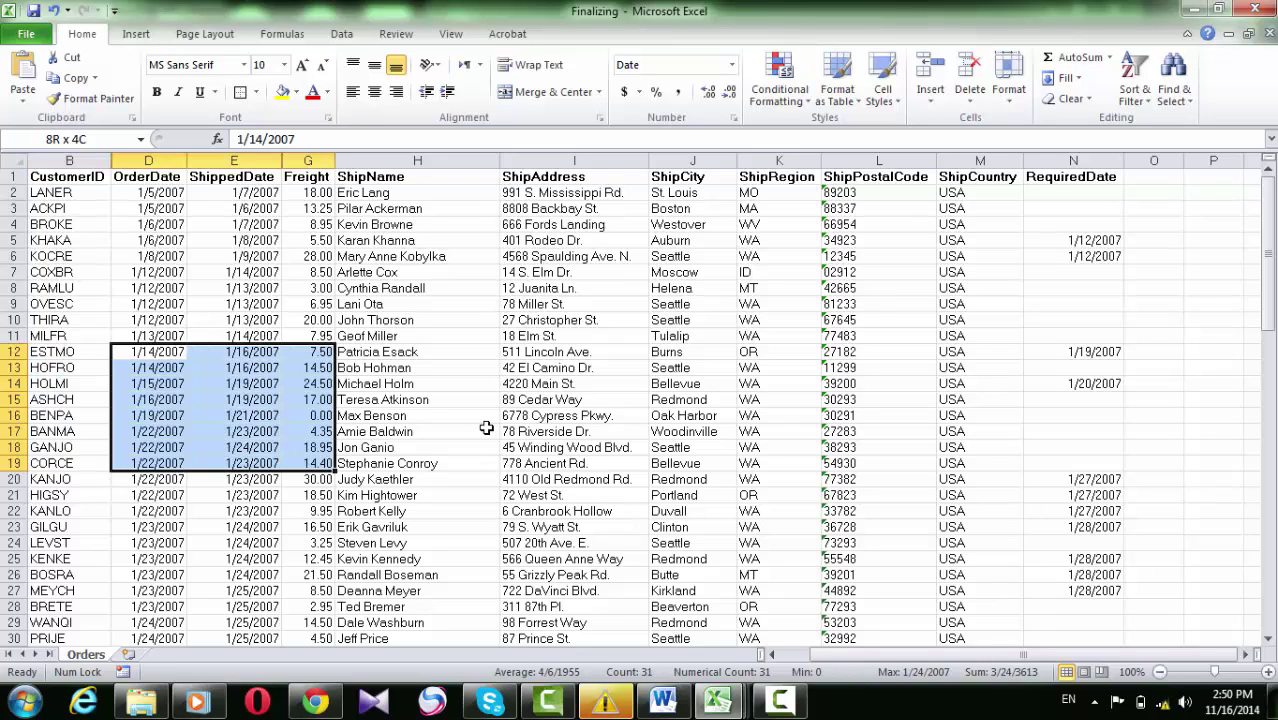
key("shift+Right")
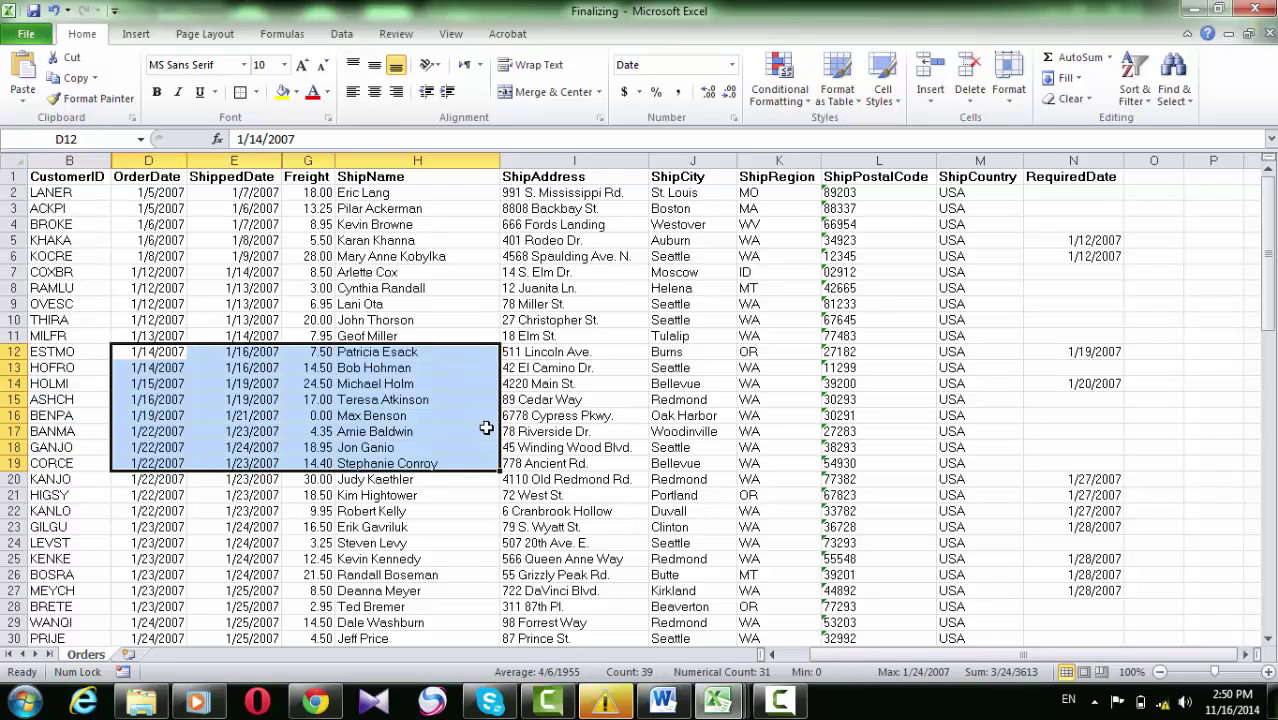
- Extend the block down to row 41
key("shift+Down")
key("shift+Down")
key("shift+Down")
key("shift+Down")
key("shift+Down")
key("shift+Down")
key("shift+Down")
key("shift+Down")
key("shift+Down")
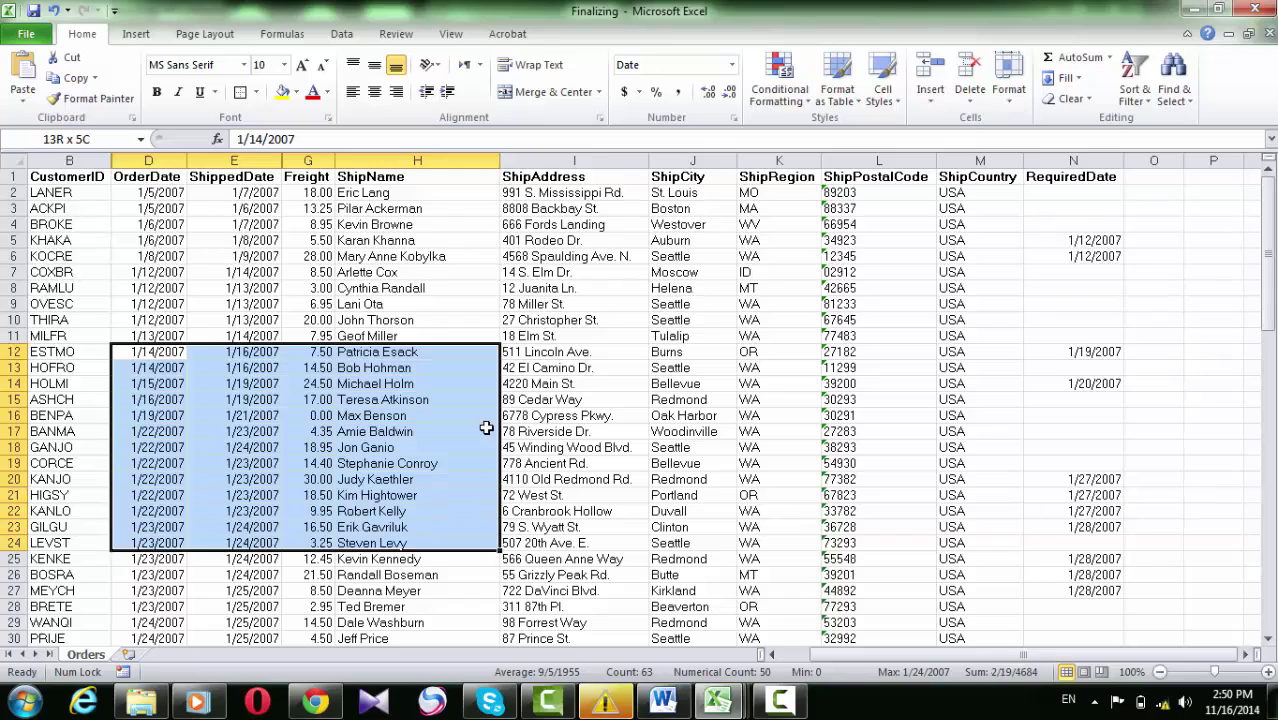
key("shift+Down")
key("shift+Down")
key("shift+Down")
key("shift+Down")
key("shift+Down")
key("shift+Down")
key("shift+Down")
key("shift+Down")
key("shift+Down")
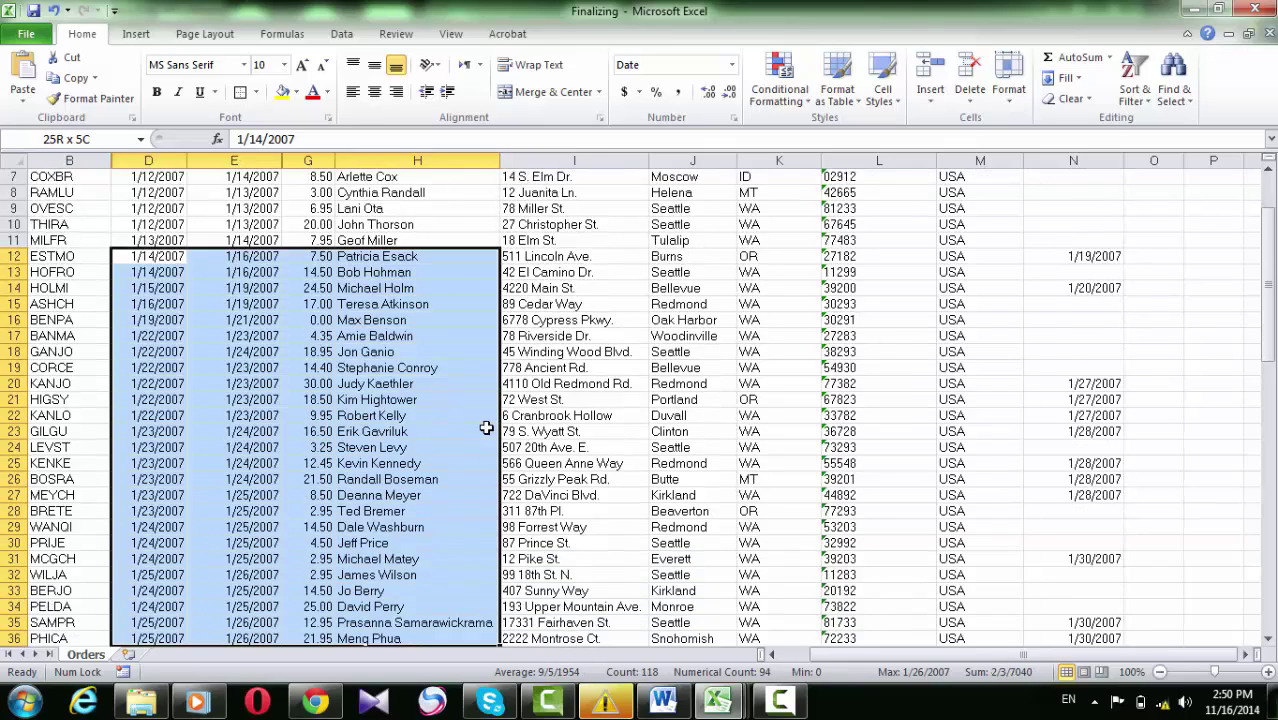
key("shift+Down")
key("shift+Down")
key("shift+Down")
key("shift+Down")
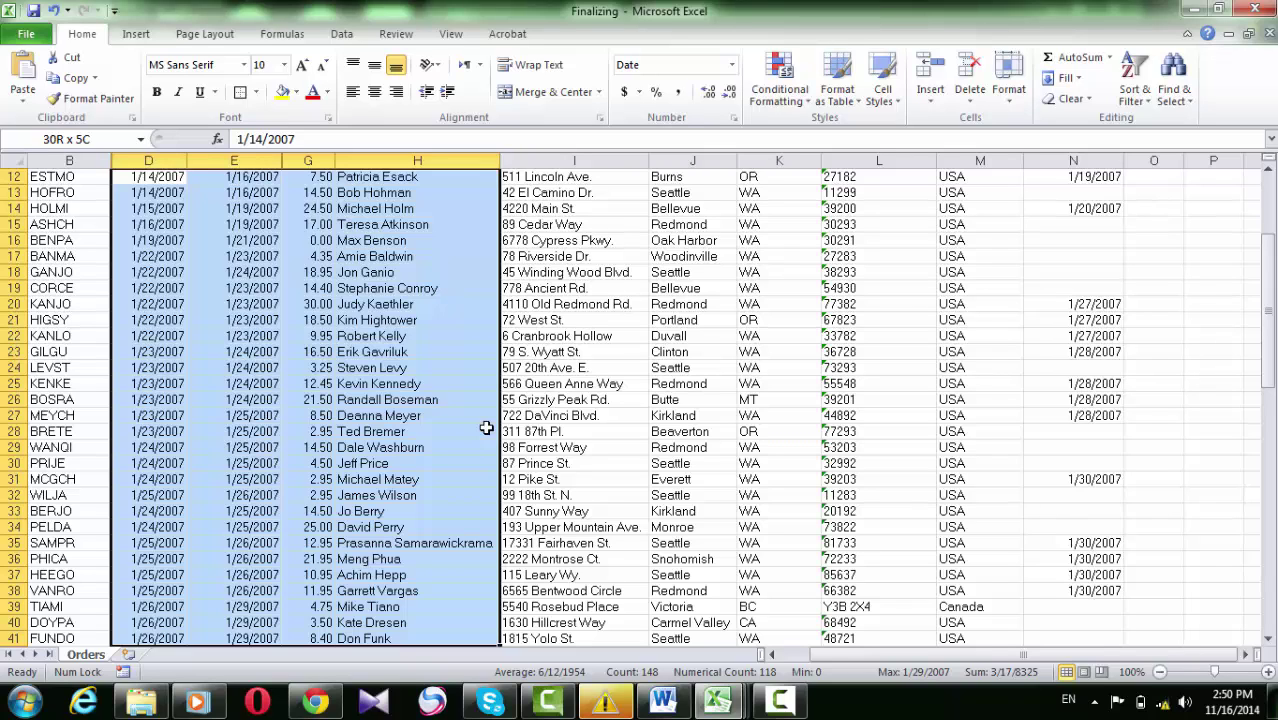
- Shrink the block back to D9:H12
left_click_drag(486, 427, 486, 427)
key("shift+Up")
key("shift+Up")
key("shift+Up")
key("shift+Up")
key("shift+Up")
key("shift+Up")
key("shift+Up")
key("shift+Up")
key("shift+Up")
key("shift+Up")
key("shift+Up")
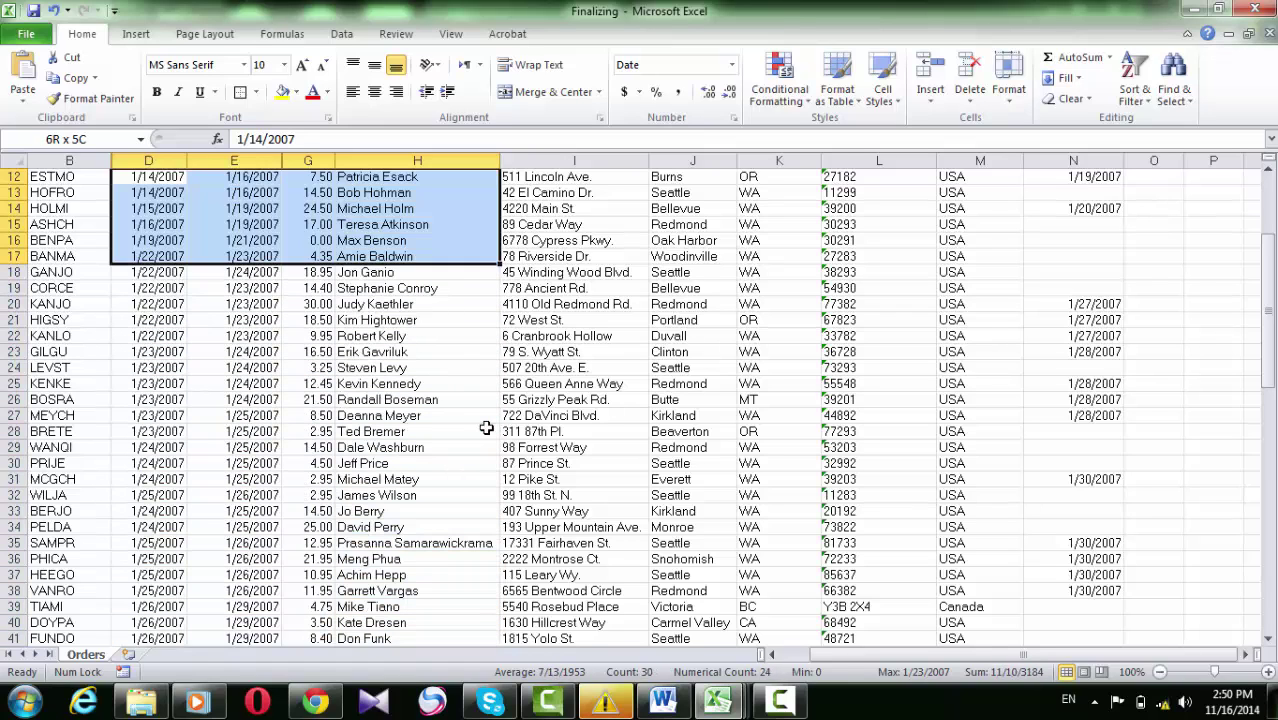
key("shift+Up")
key("shift+Up")
key("shift+Up")
key("shift+Up")
key("shift+Up")
key("shift+Up")
key("shift+Up")
key("shift+Up")
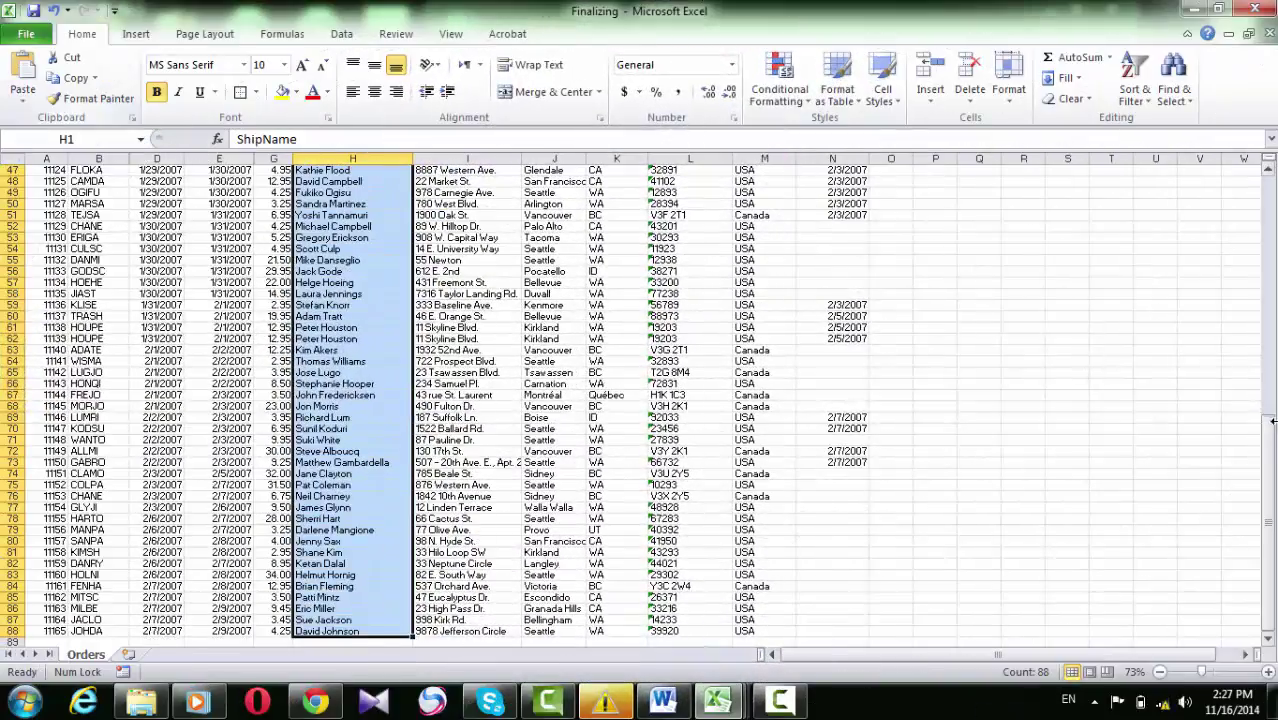
- Select the ShipAddress to ShipCountry columns down to the last order in row 88
left_click_drag(1272, 425, 1270, 170)
left_click_drag(460, 172, 745, 165)
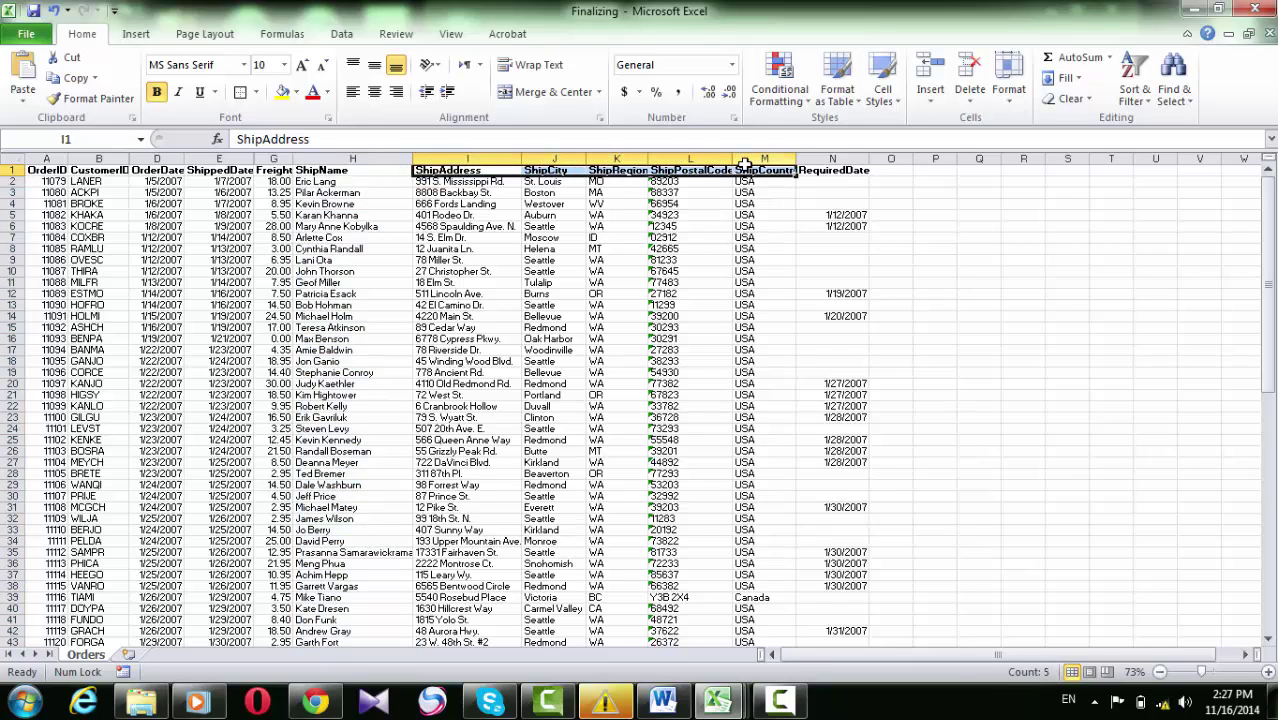
key("ctrl+shift+Down")
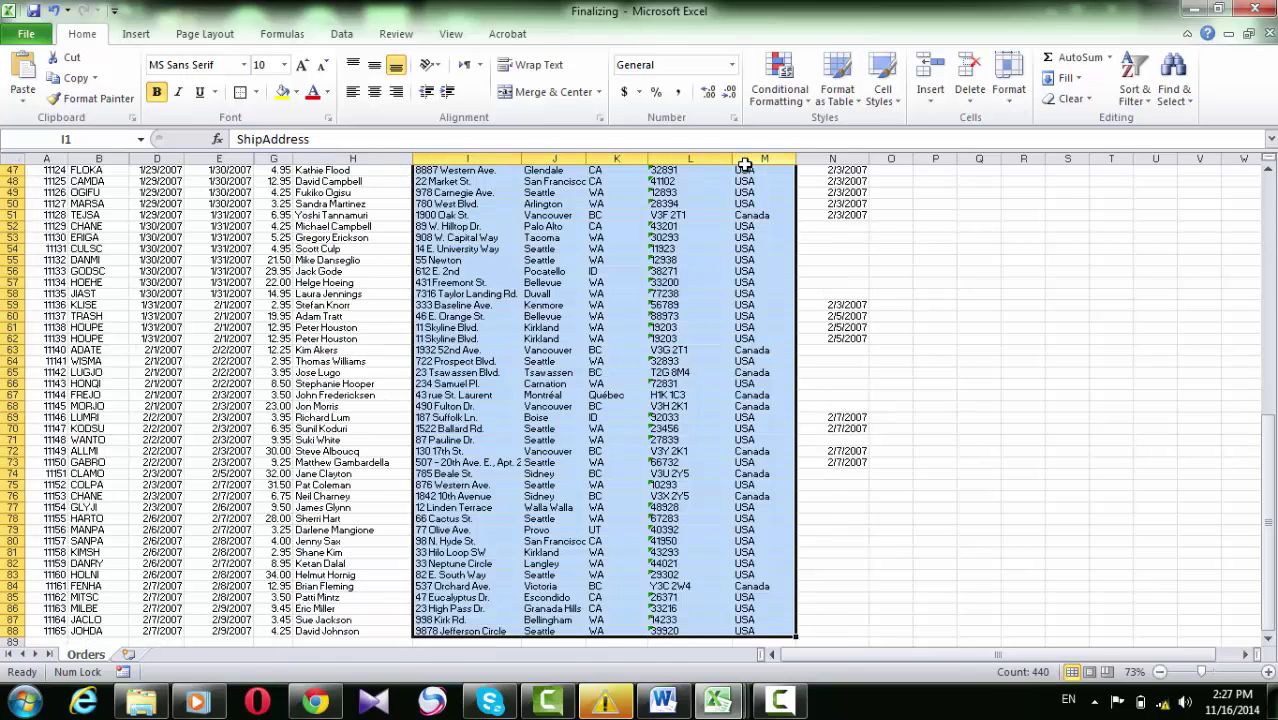
- Select all of row 68 from its postal code cell using Shift+Space
mouse_move(1273, 450)
left_mouse_down()
mouse_move(1274, 205)
mouse_move(1273, 450)
left_mouse_up()
left_click(703, 408)
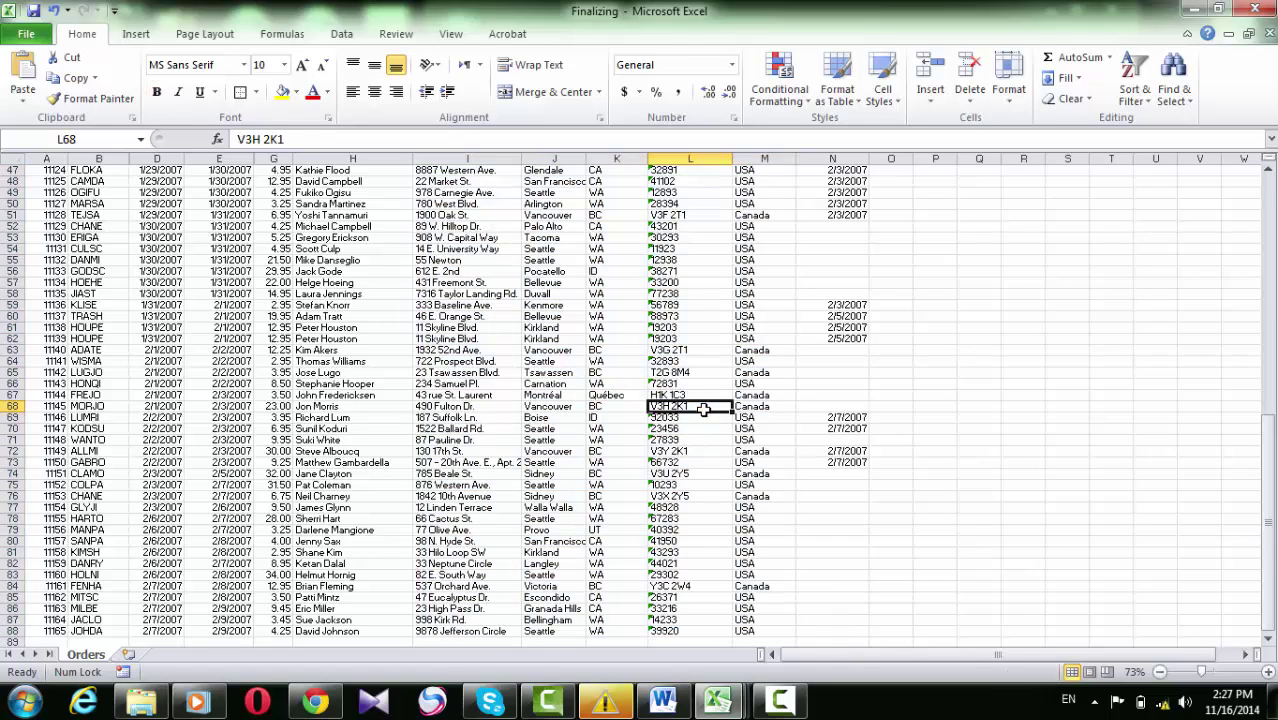
key("shift+space")
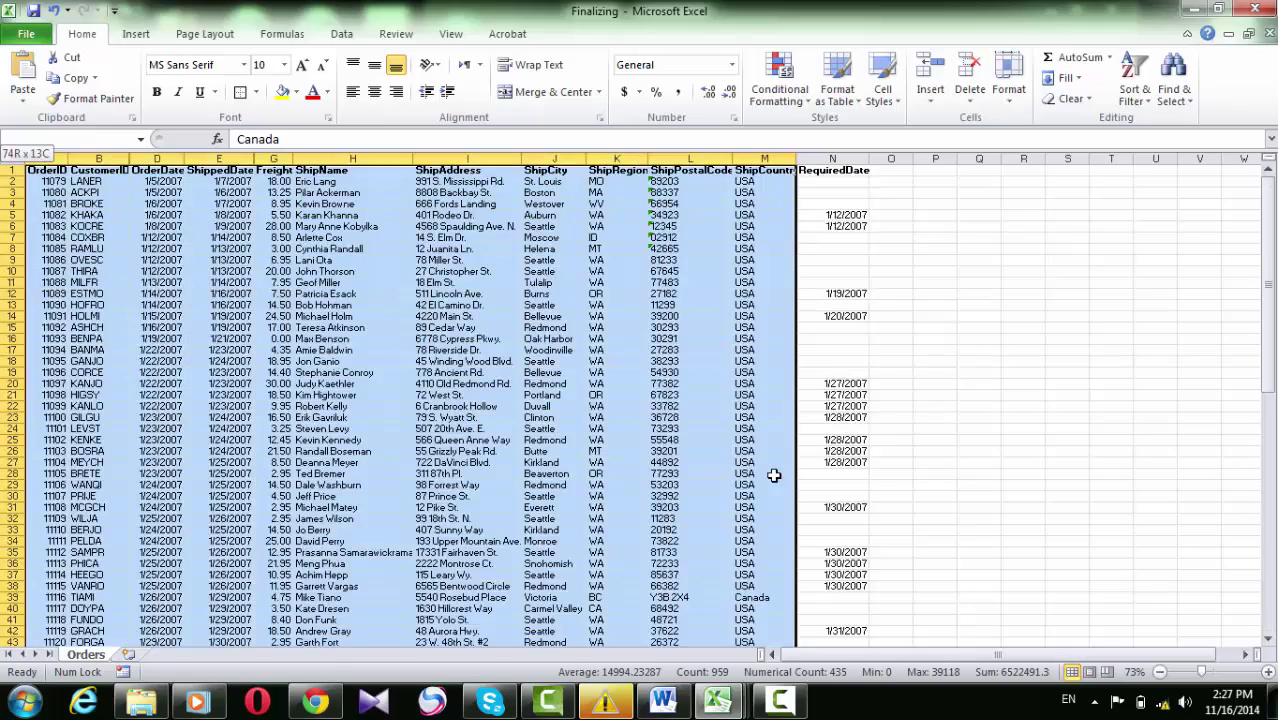
left_click_drag(1272, 362, 1220, 245)
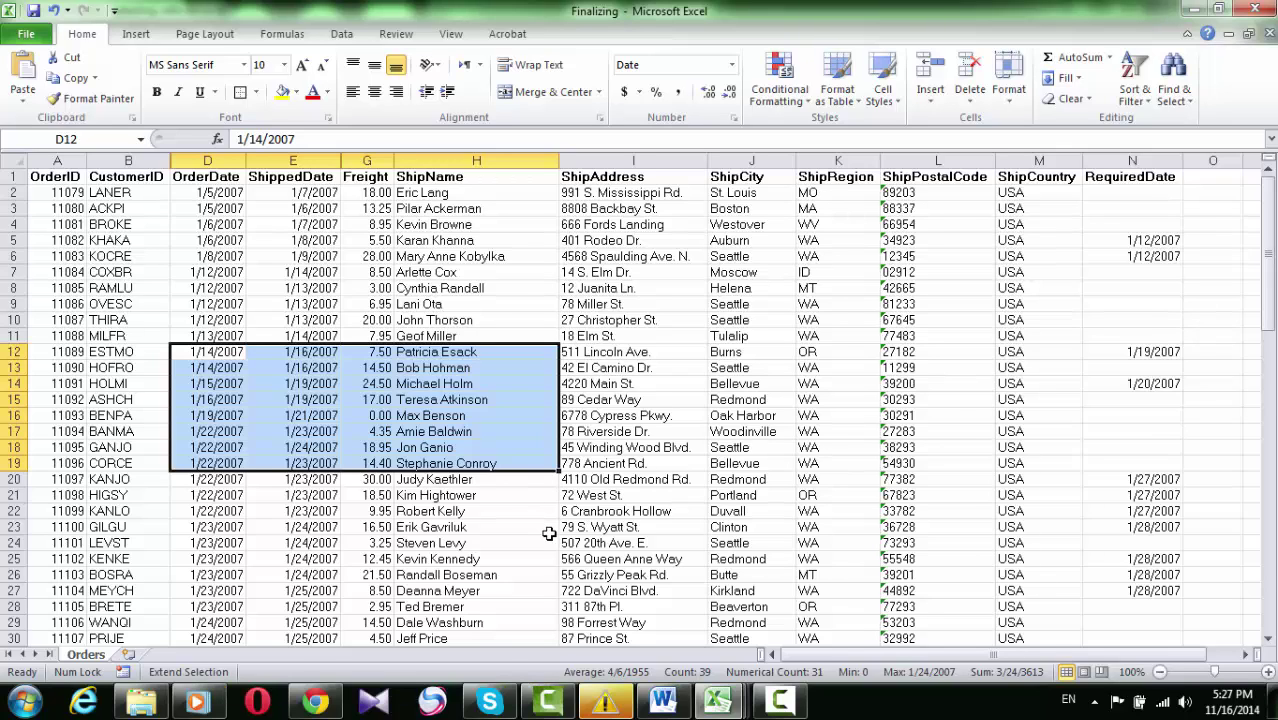
- Extend the D12:H19 block out and down, shrink it back, then regrow it to D12:I22
key("Right")
key("Right")
key("Right")
key("Down")
key("Down")
key("Down")
key("Down")
key("Down")
key("Down")
key("Down")
key("Down")
key("Down")
key("Up")
key("Up")
key("Up")
key("Up")
key("Up")
key("Up")
key("Up")
key("Up")
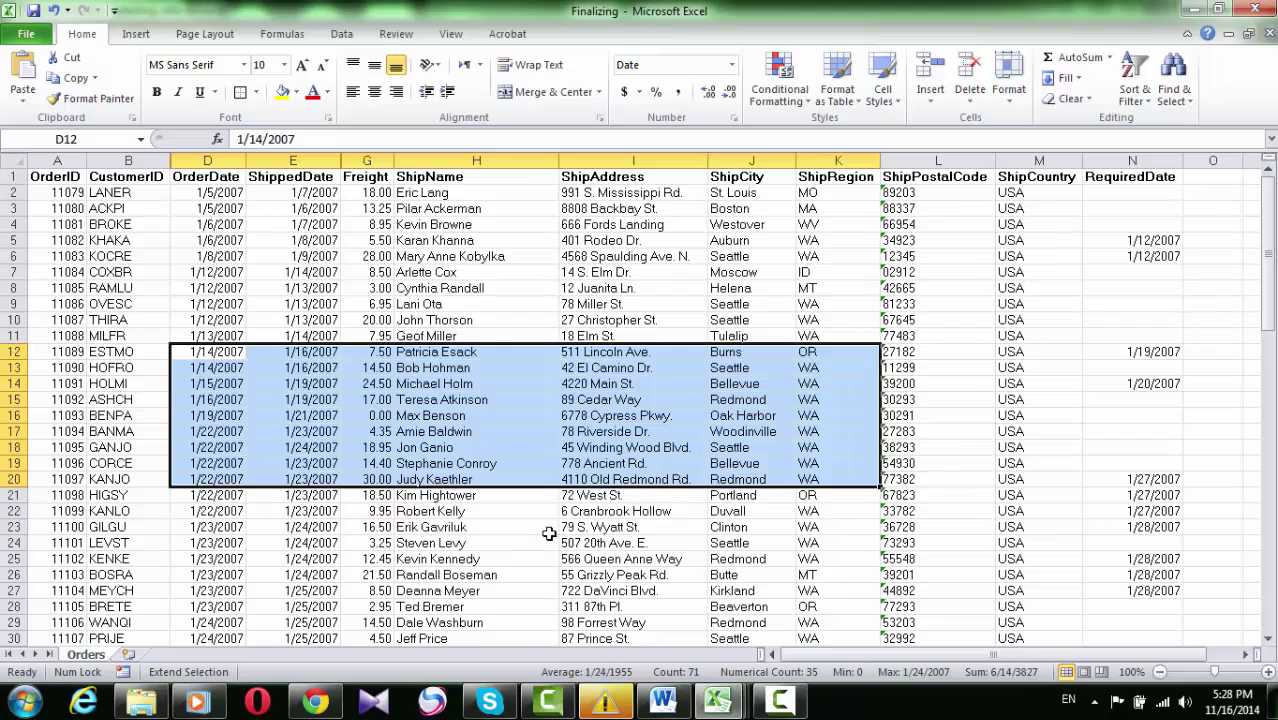
key("Left")
key("Left")
key("Left")
key("Left")
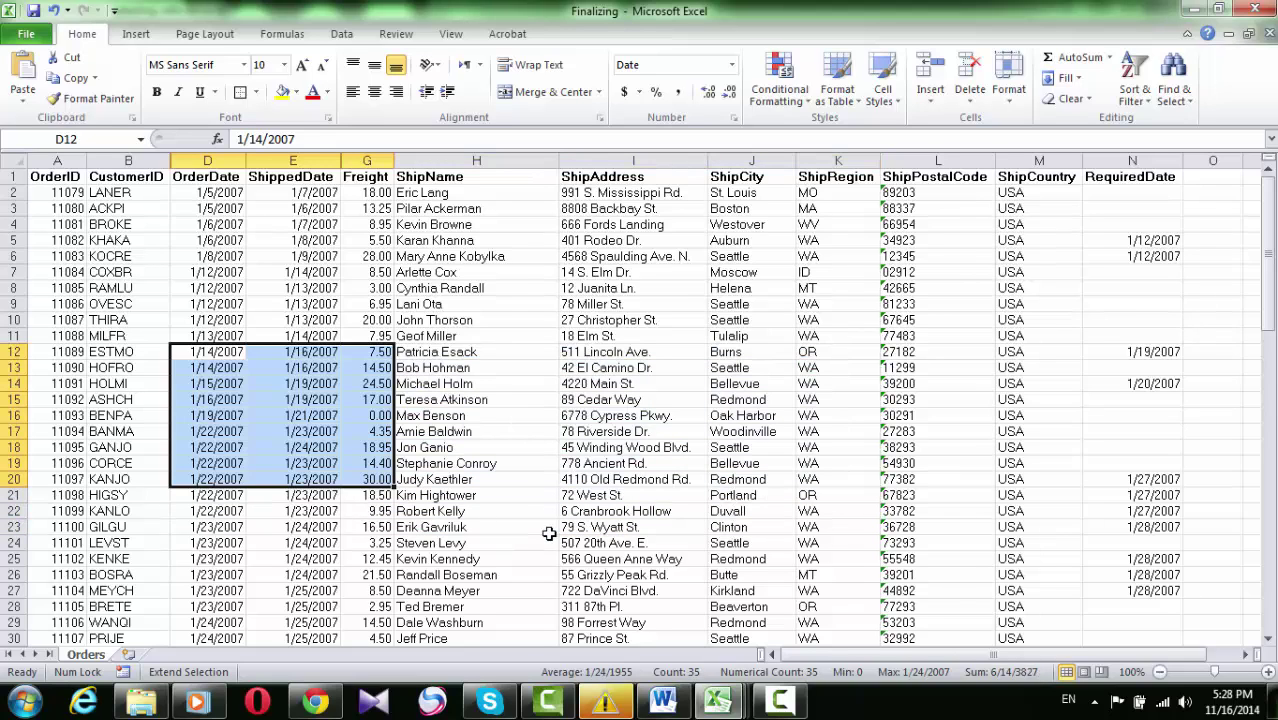
key("Right")
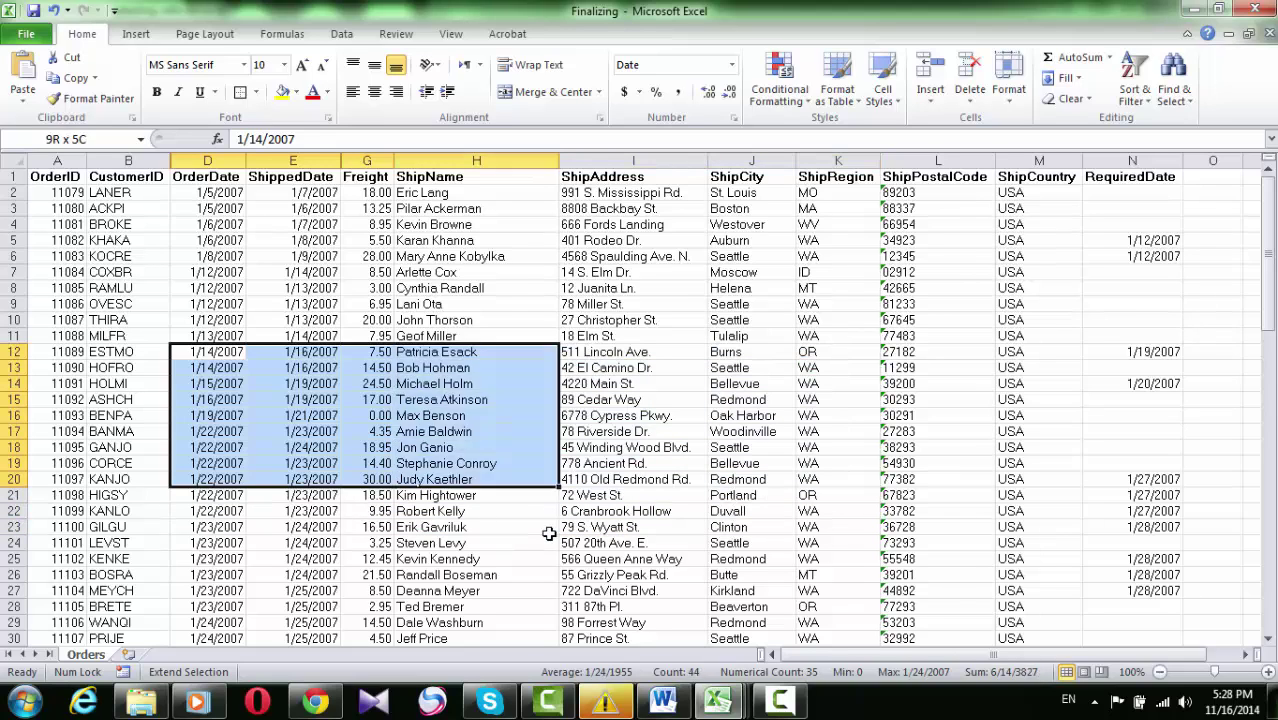
key("Down")
key("Right")
key("Down")
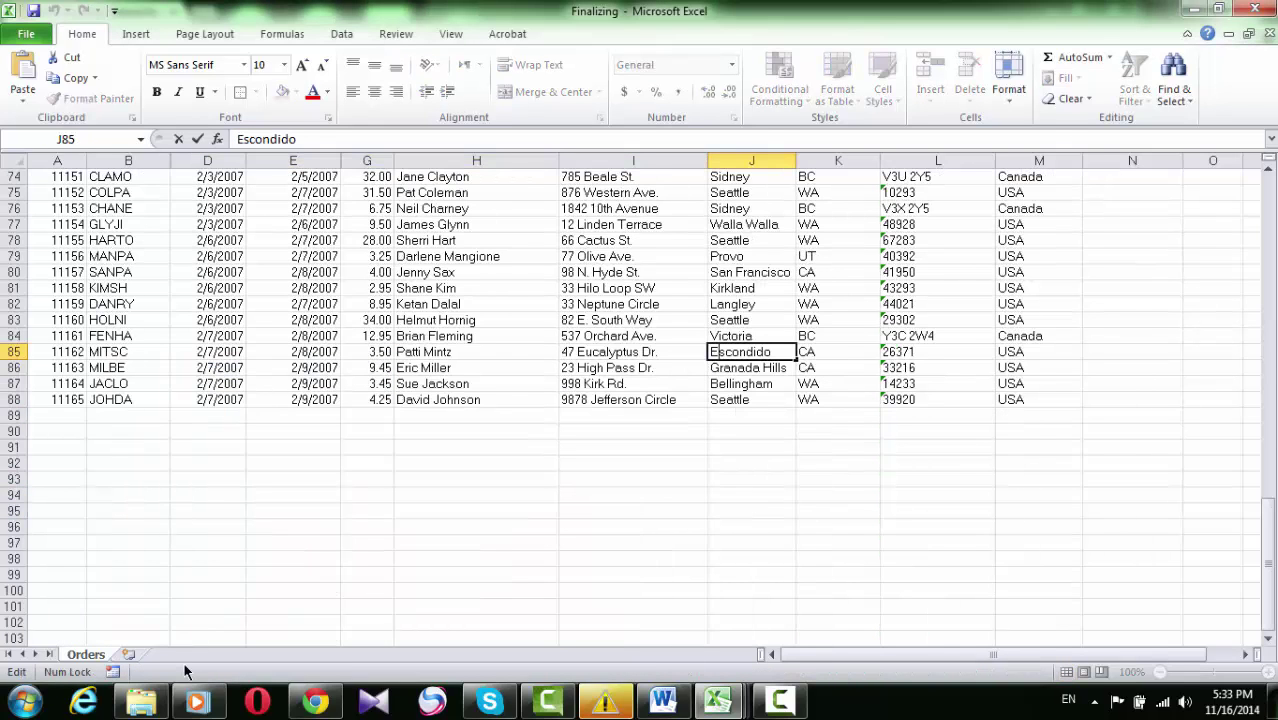
- Turn on Add to Selection with Shift+F8 and select D76:E79, G79:I79 and H81:I86
key("shift+F8")
left_click(174, 214)
left_click_drag(174, 214, 285, 257)
left_click_drag(388, 256, 590, 262)
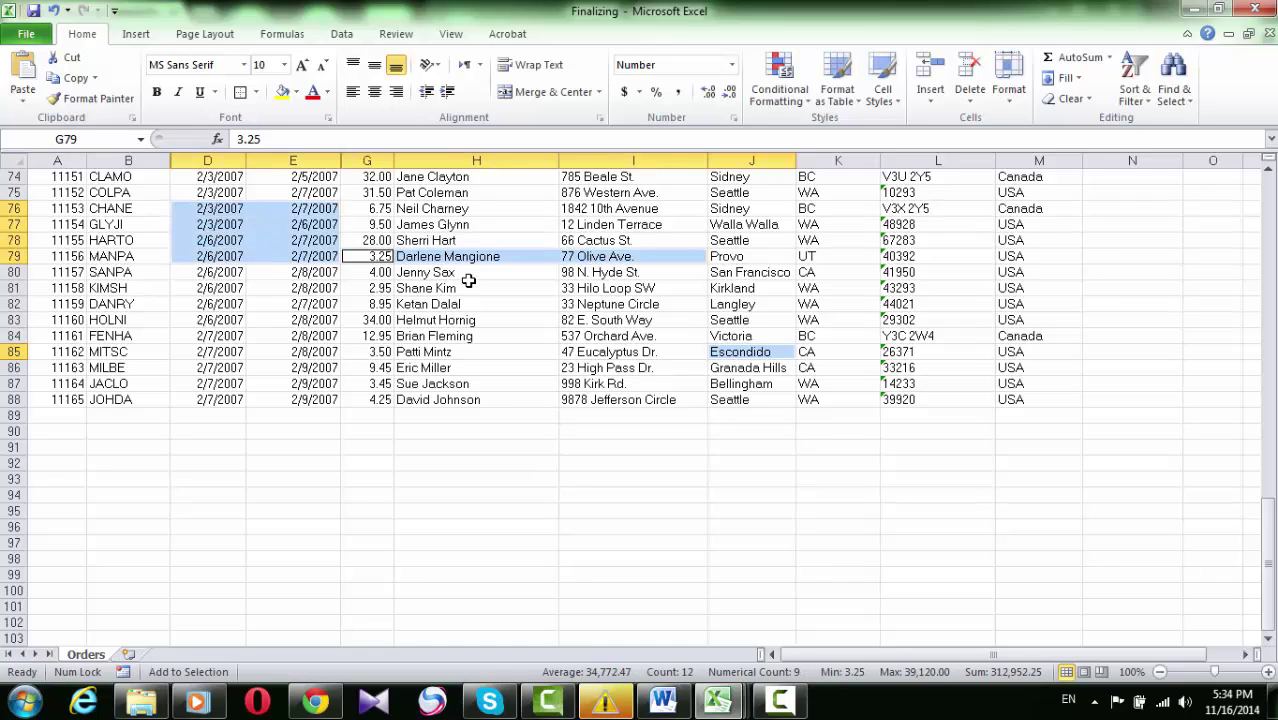
left_click_drag(471, 287, 471, 304)
left_click_drag(603, 325, 665, 362)
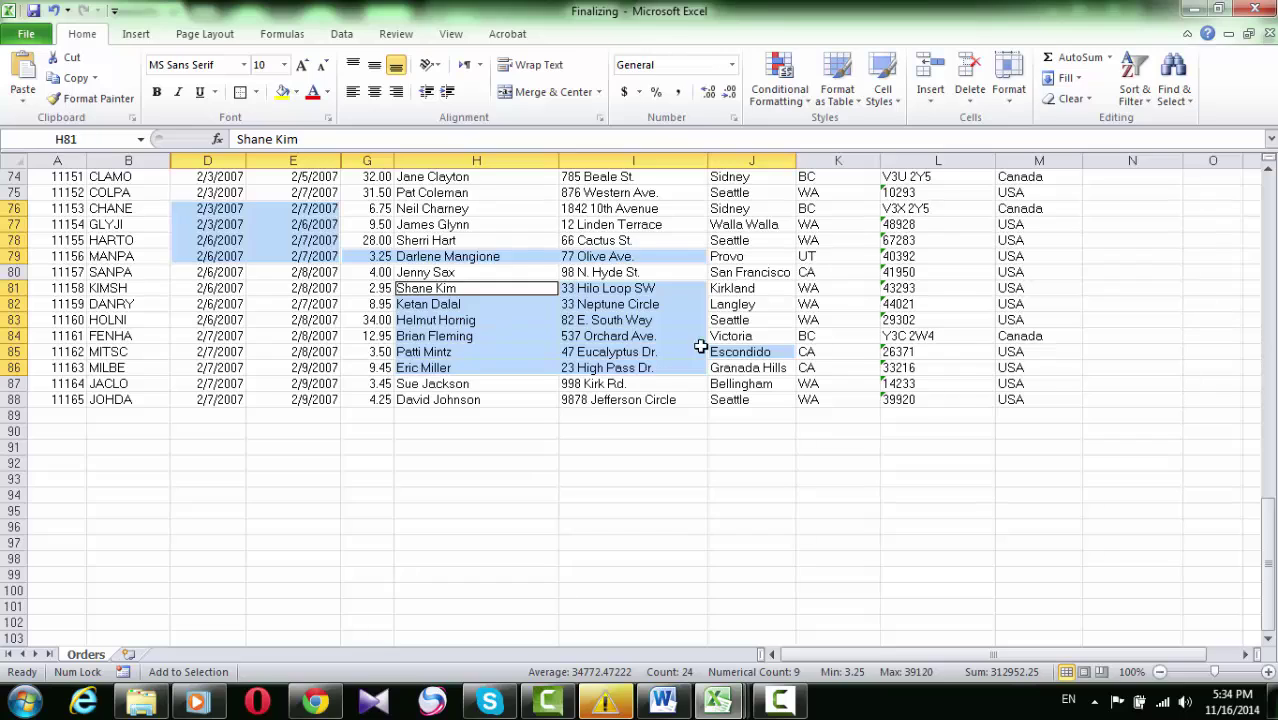
- Add the blocks J77:L82, D82:E86, A80:B86, K85:K88 and L84:M88 to the selection
left_click(903, 228)
left_click_drag(903, 228, 795, 305)
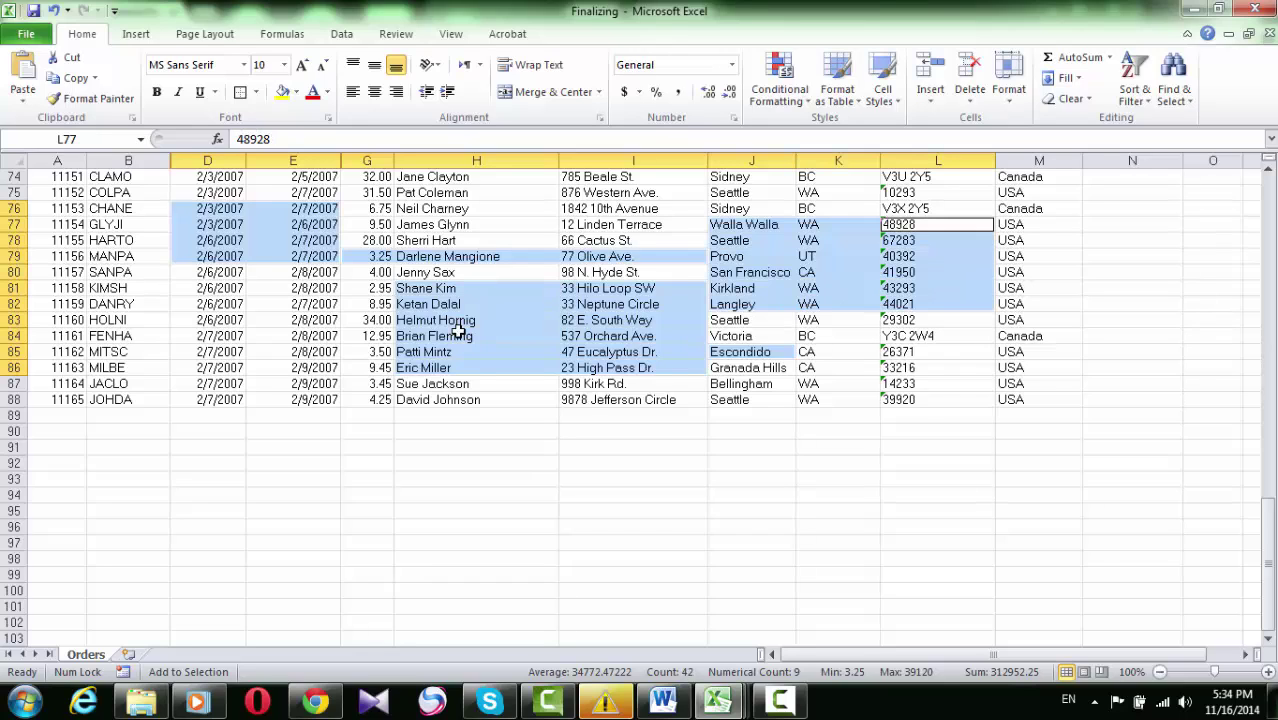
left_click_drag(324, 312, 177, 362)
left_click(82, 274)
left_click_drag(91, 288, 119, 360)
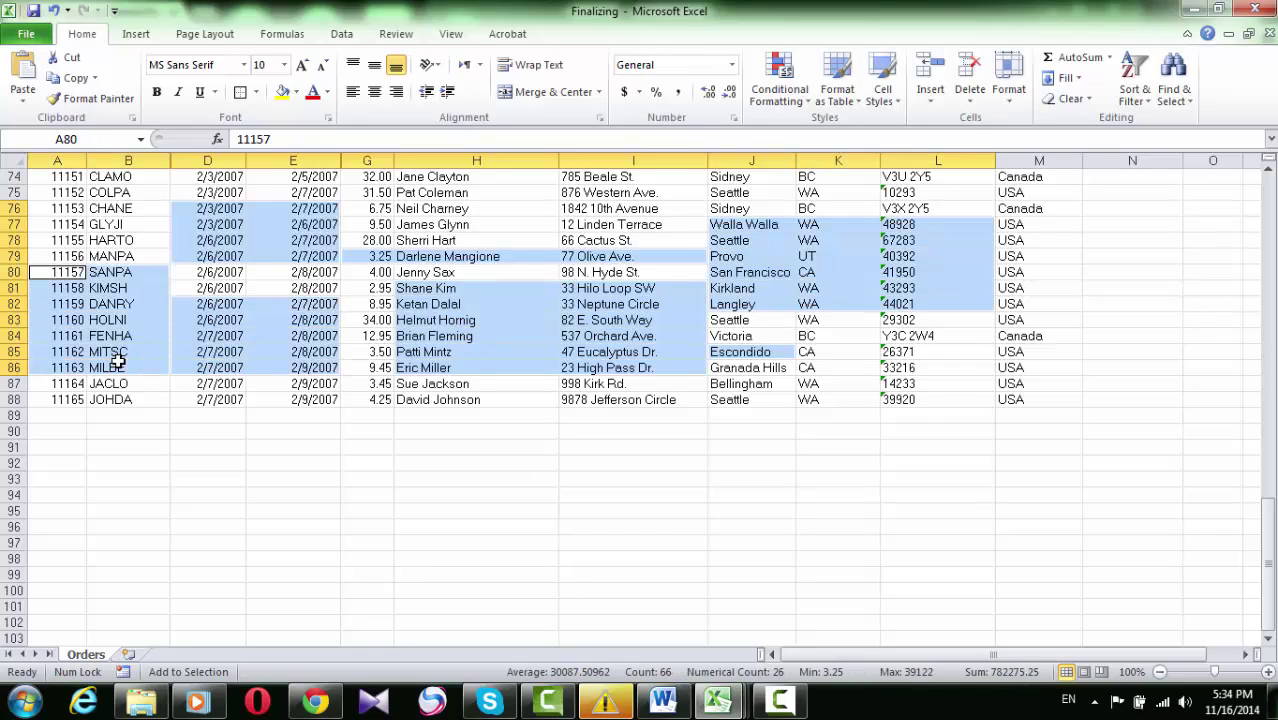
left_click_drag(806, 350, 867, 393)
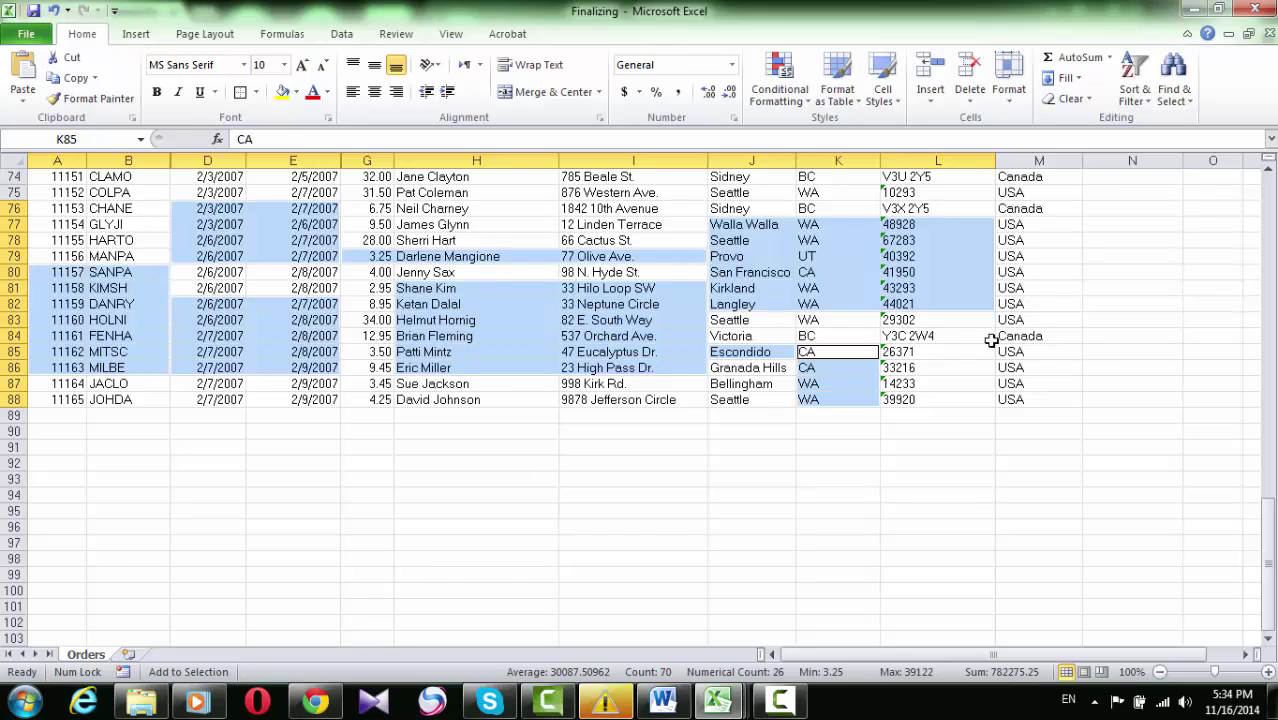
left_click_drag(985, 340, 1037, 402)
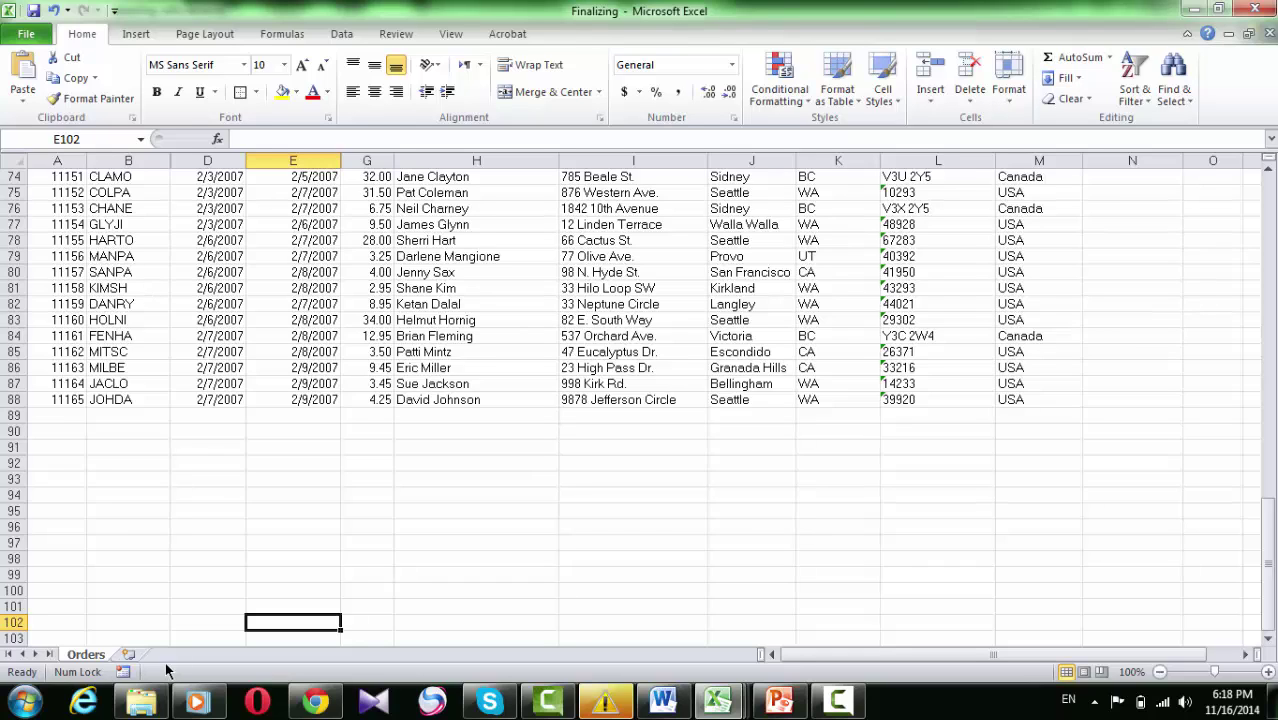
key("F8")
key("F8")
key("shift+F8")
key("shift+F8")
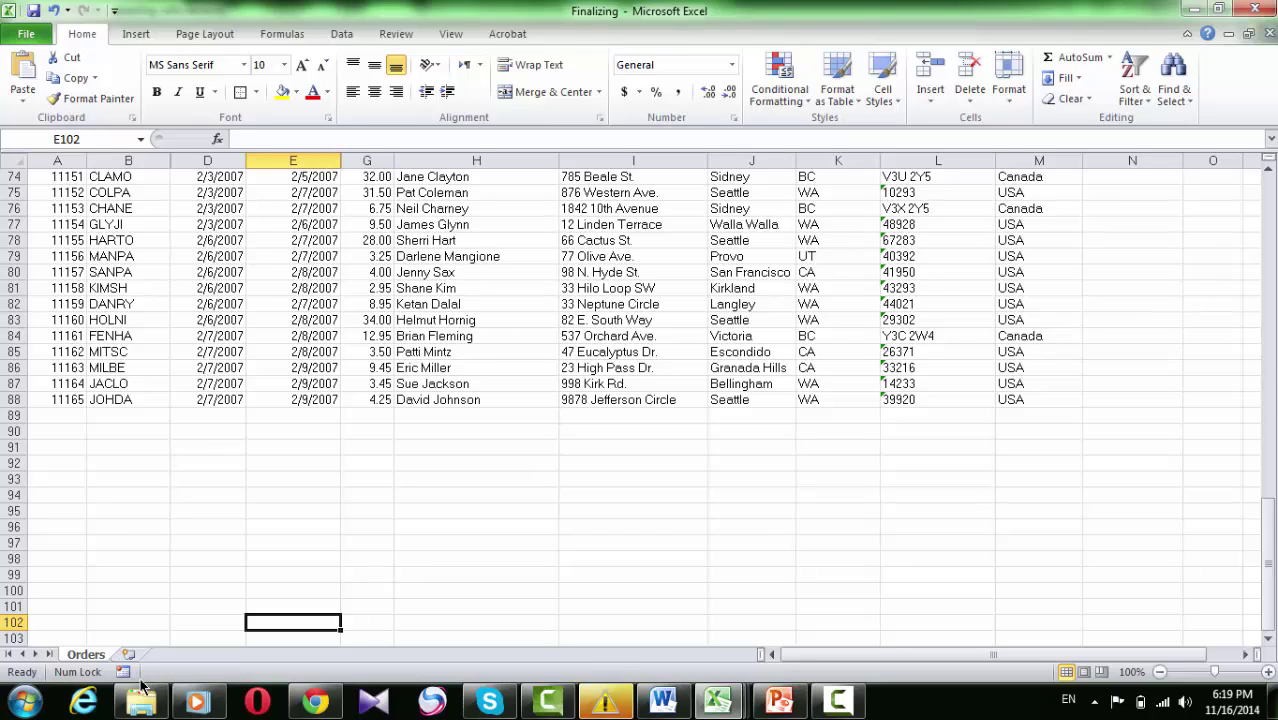